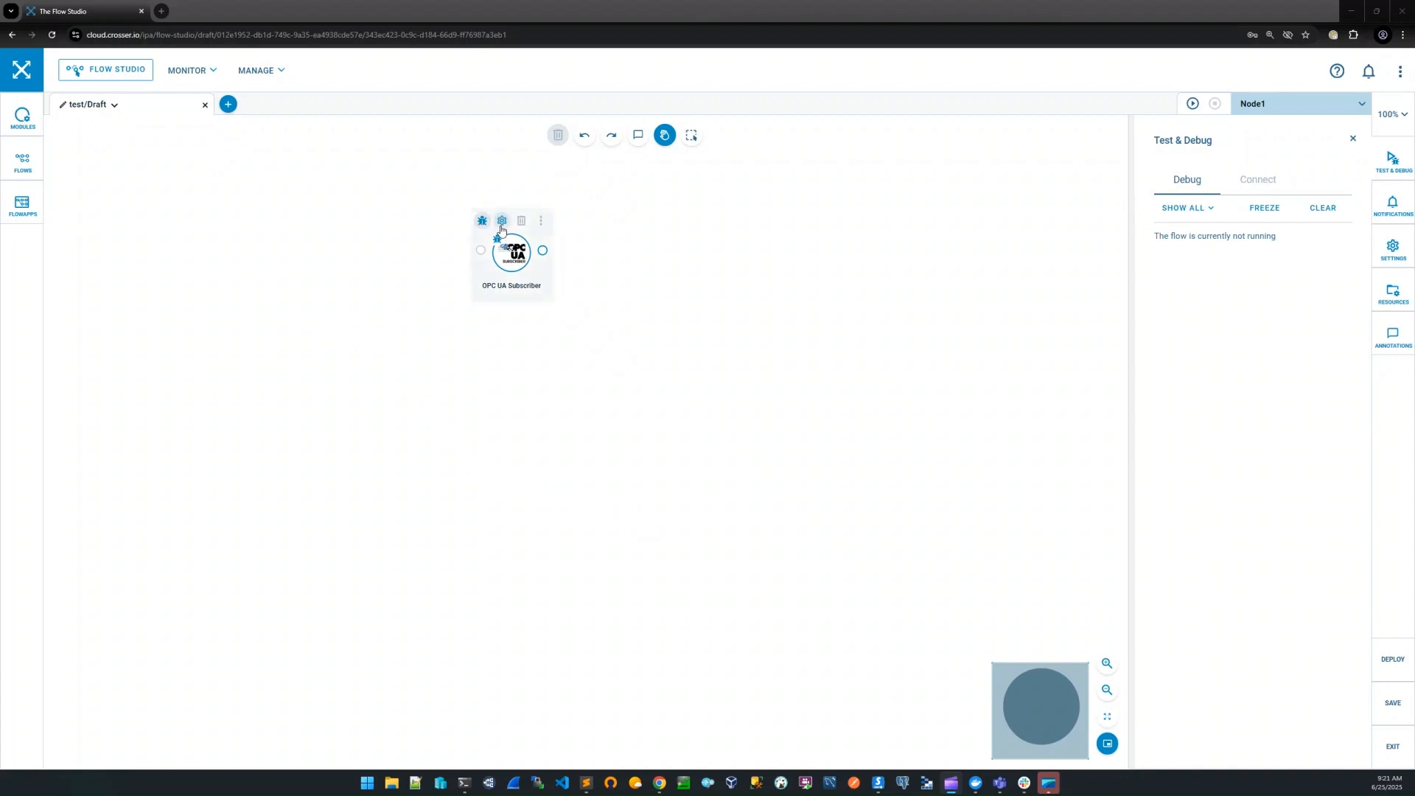
Review the OPC UA Subscriber module's settings, from the server connection down to the monitored tags and publish interval
click(501, 221)
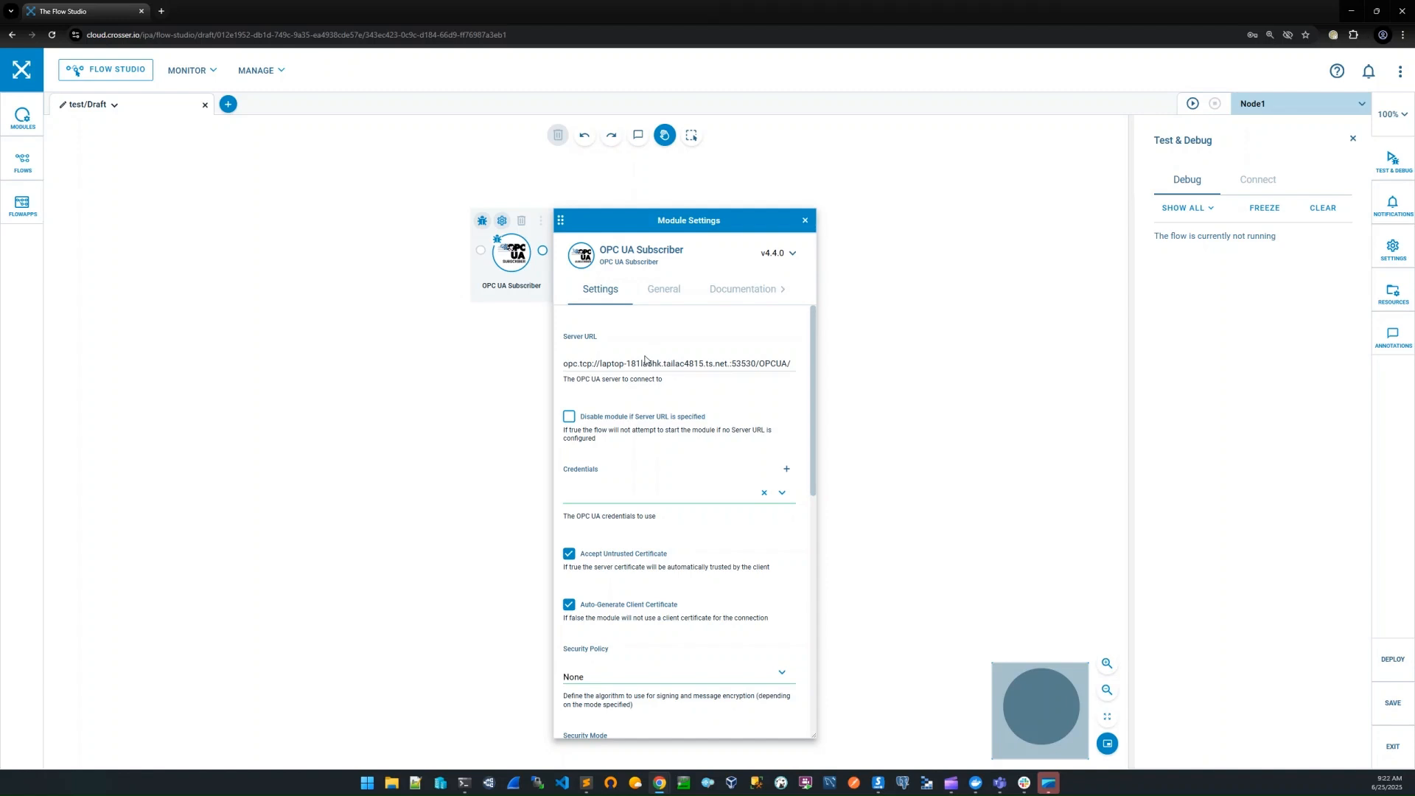
scroll(675, 369, down, 10)
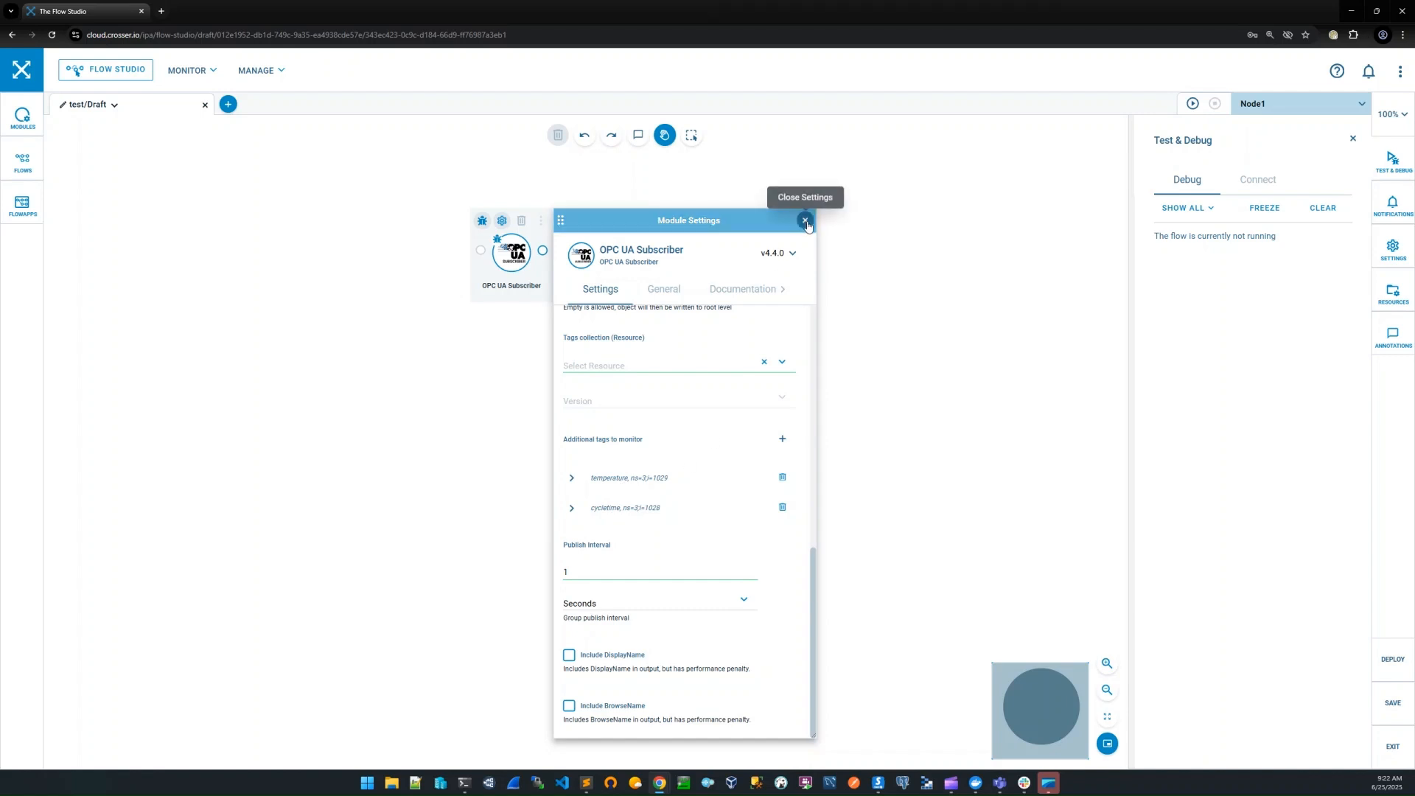
click(805, 221)
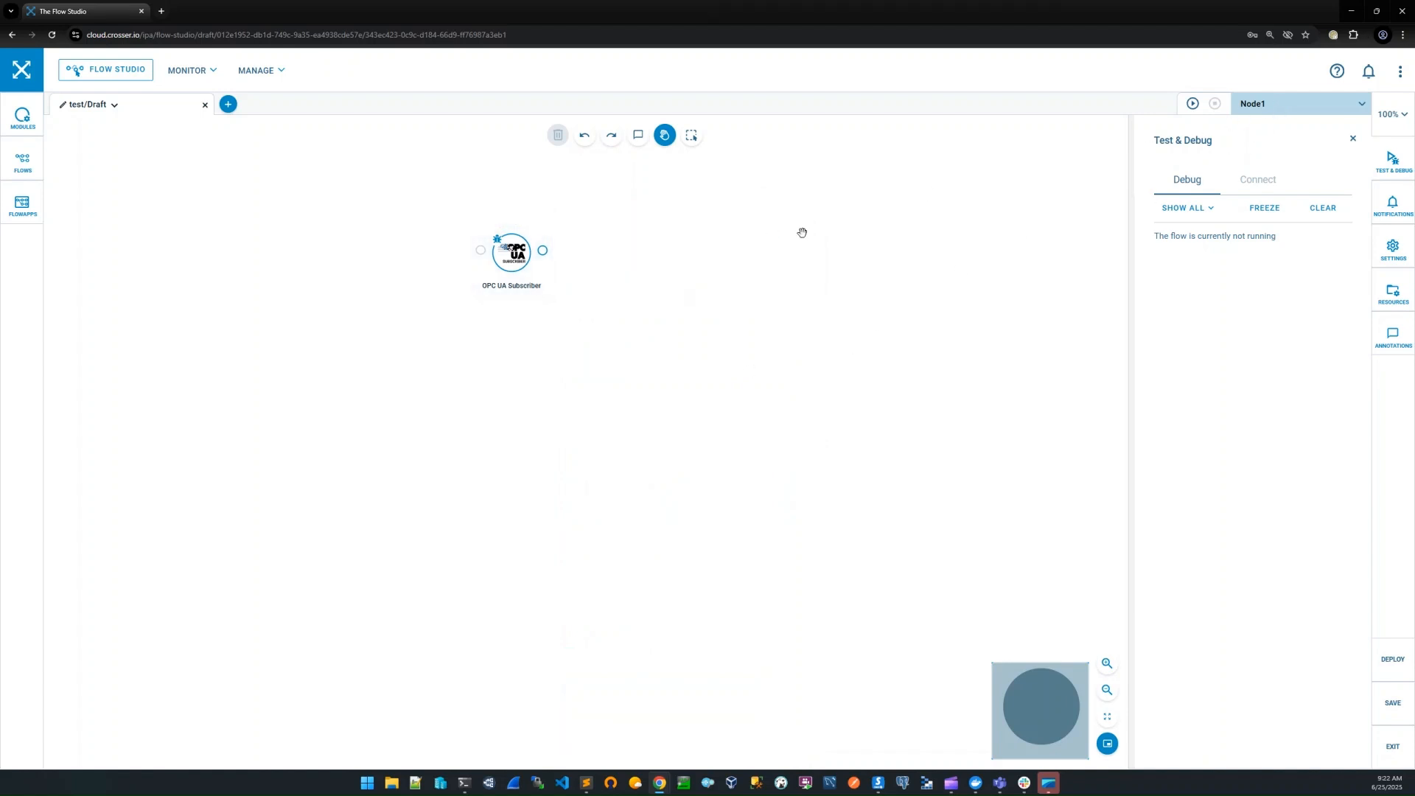
Run the flow on Node1, freeze the debug output, inspect a full OPC UA Subscriber debug message, and stop the flow
click(1193, 104)
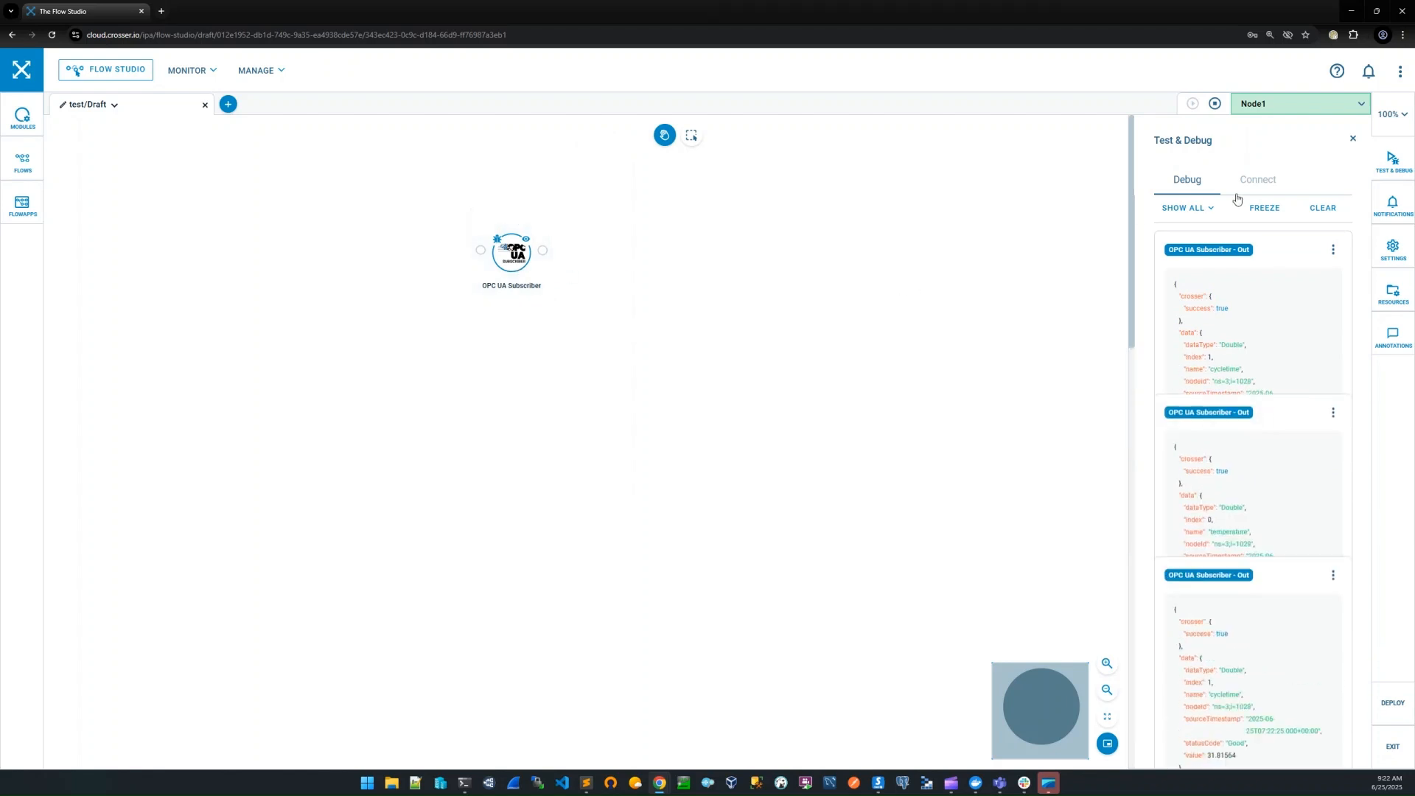
click(1264, 210)
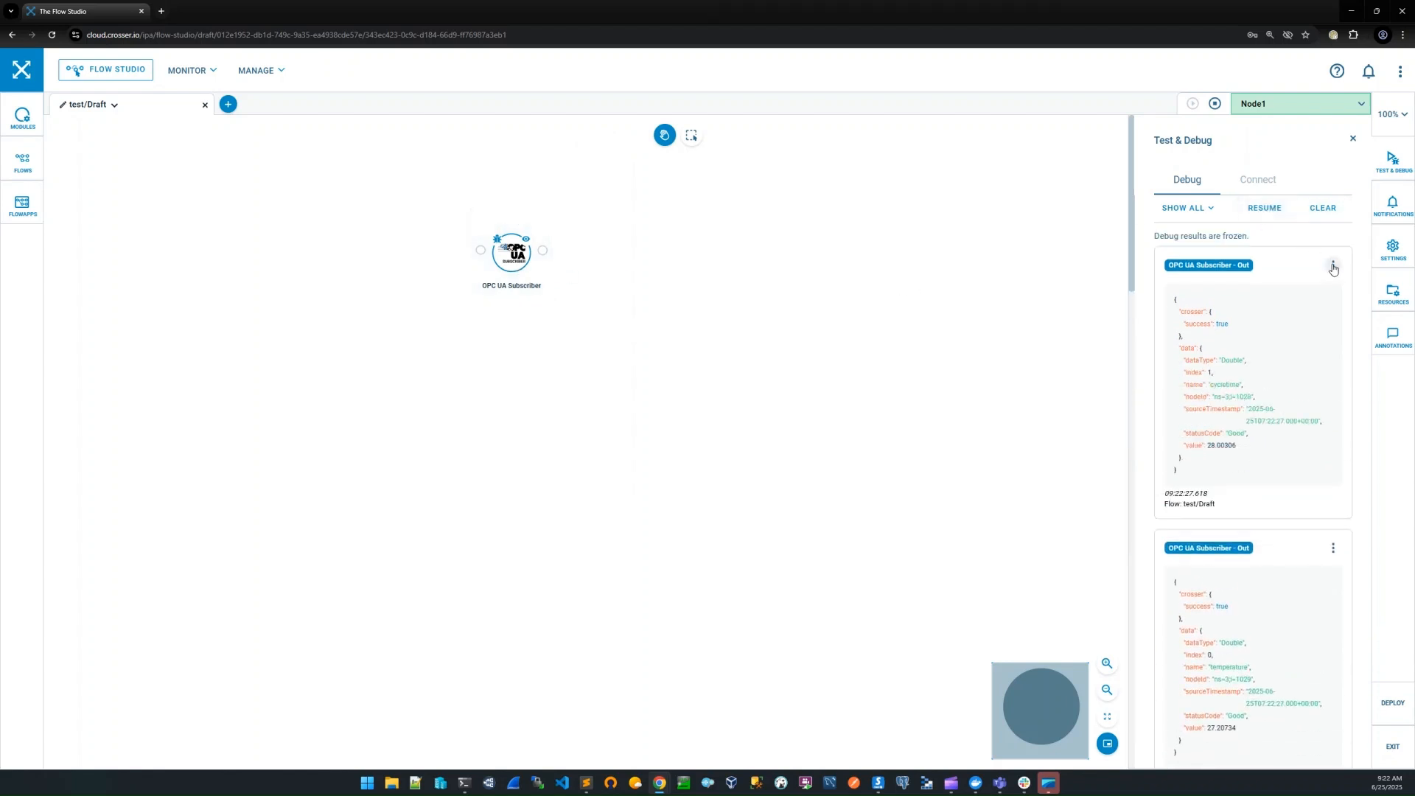
click(1332, 264)
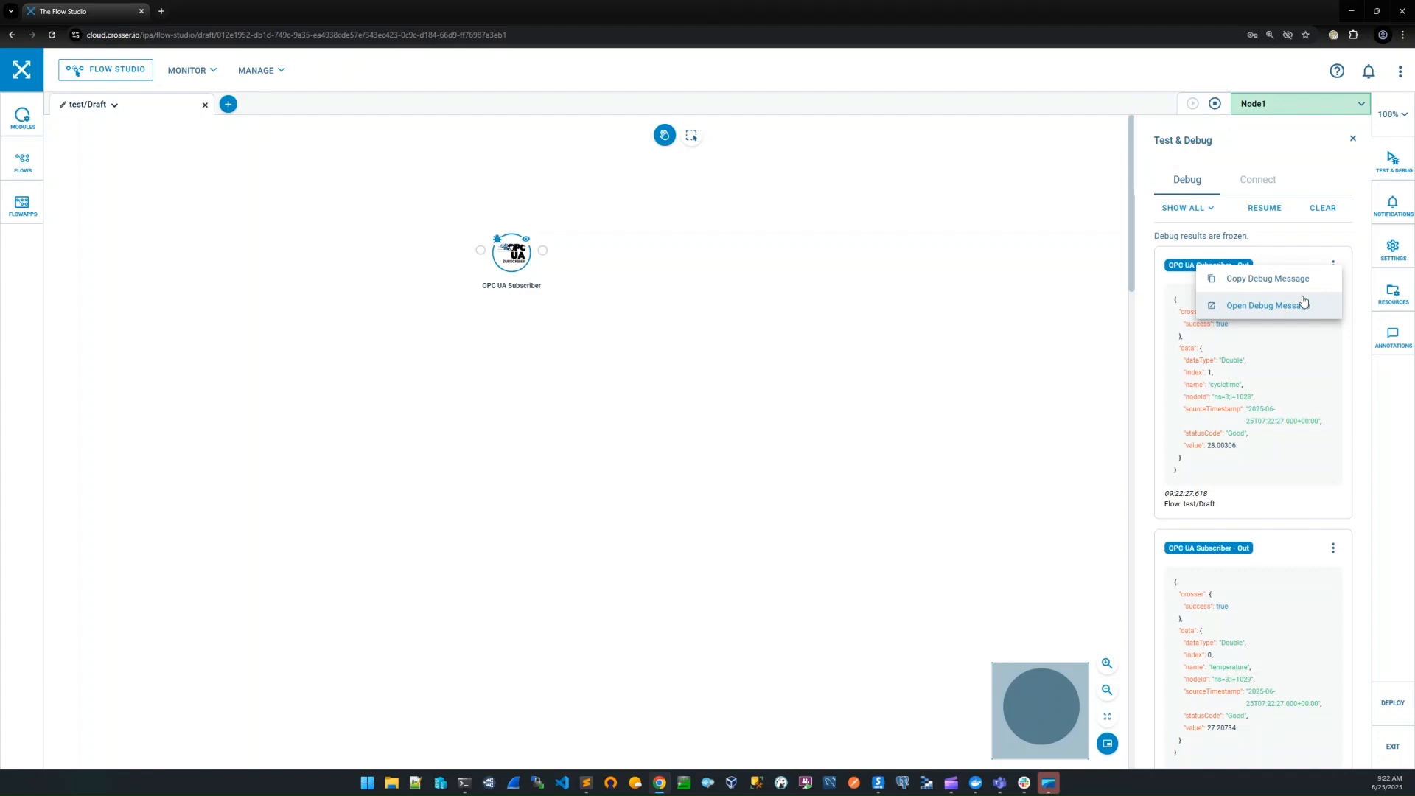
click(1302, 300)
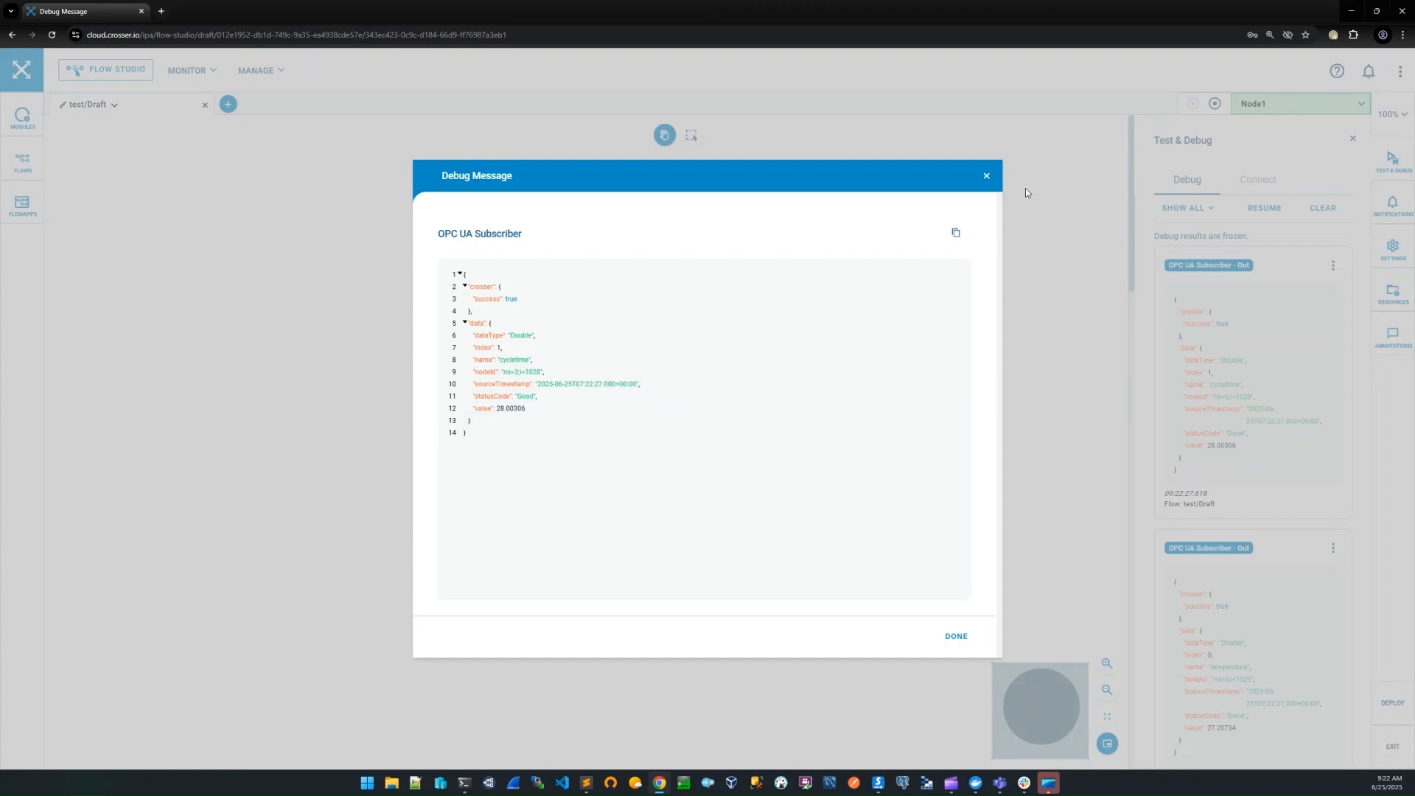
click(985, 177)
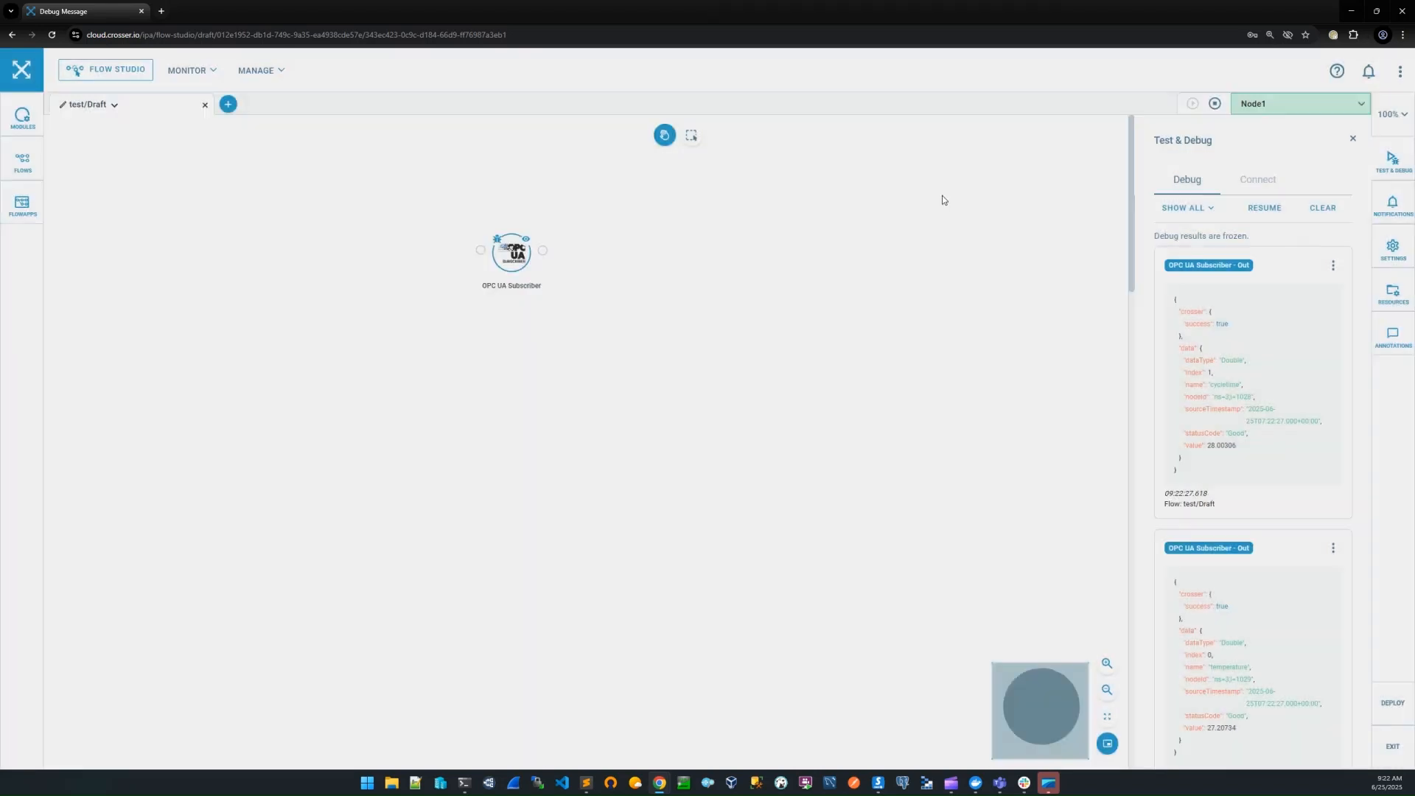
click(1215, 103)
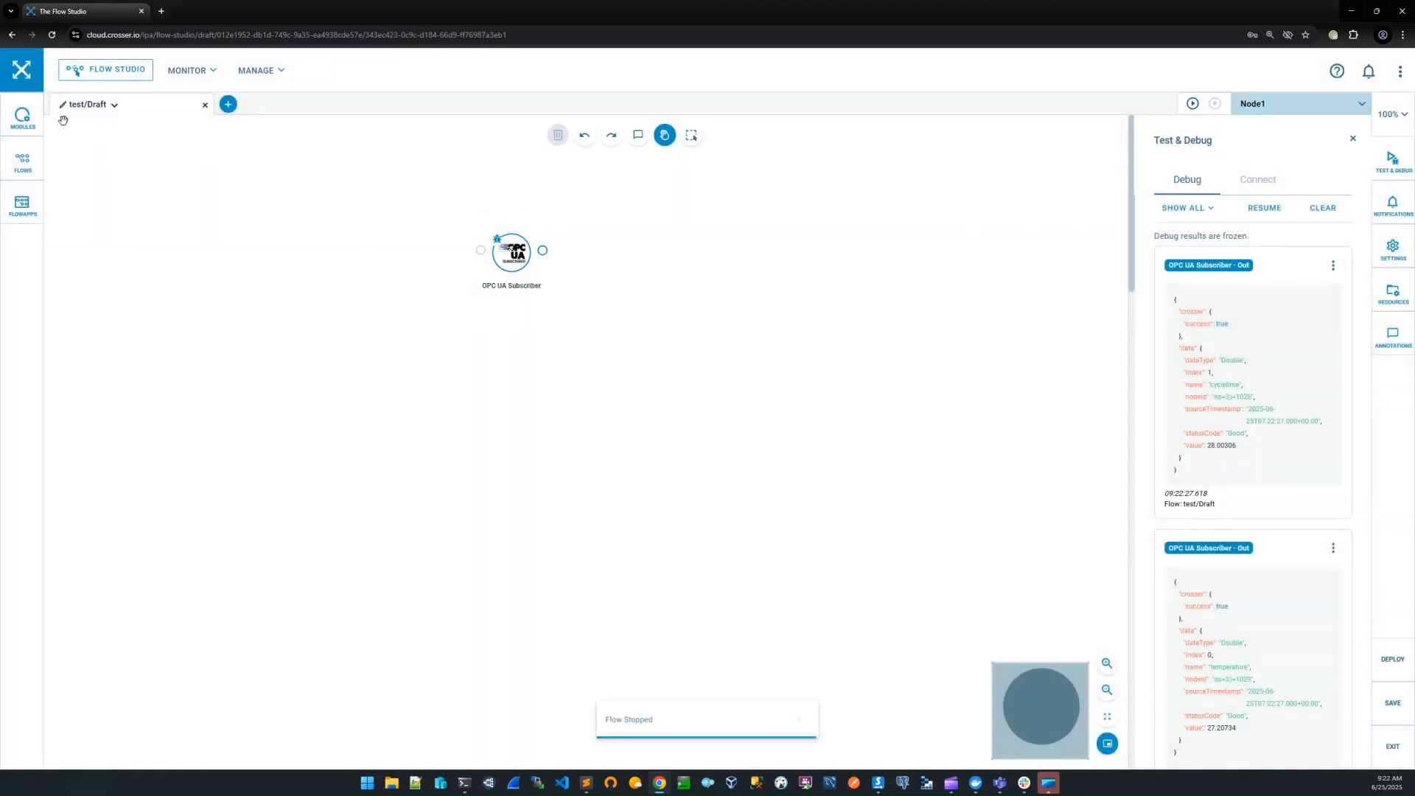
Search the module library for "messa" and add a Message Template module connected after the OPC UA Subscriber
click(23, 118)
drag(118, 165, 65, 169)
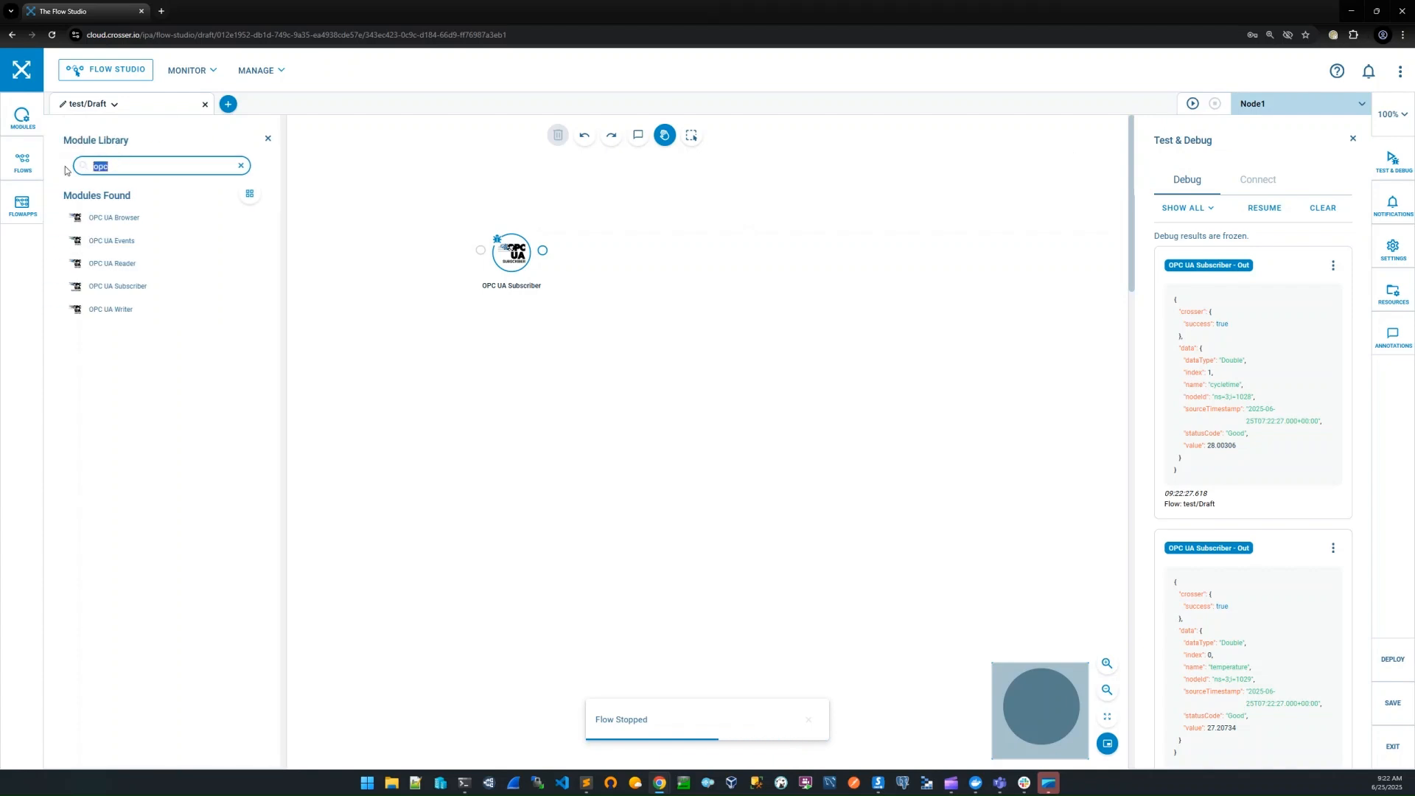
text(messa)
mouse_move(143, 241)
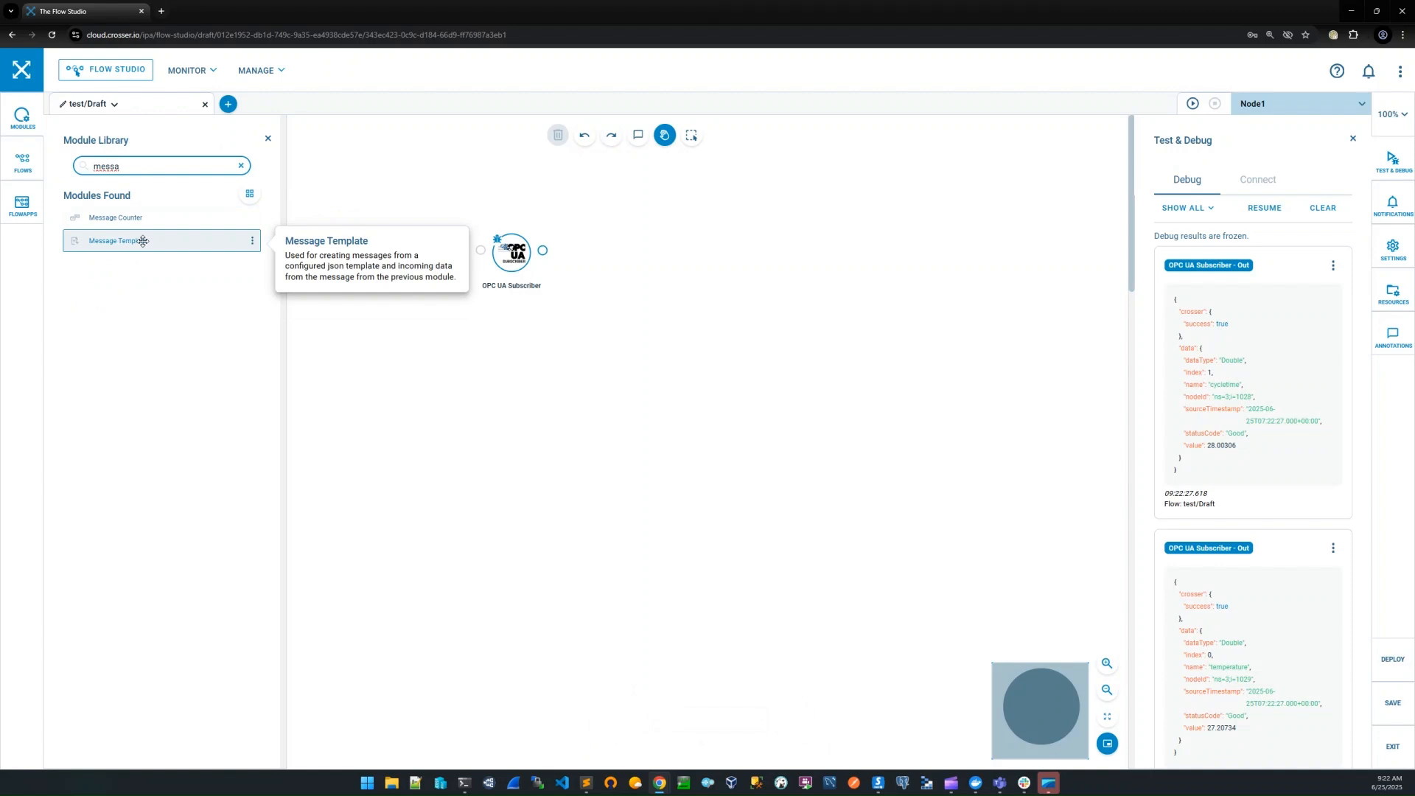
drag(143, 241, 594, 253)
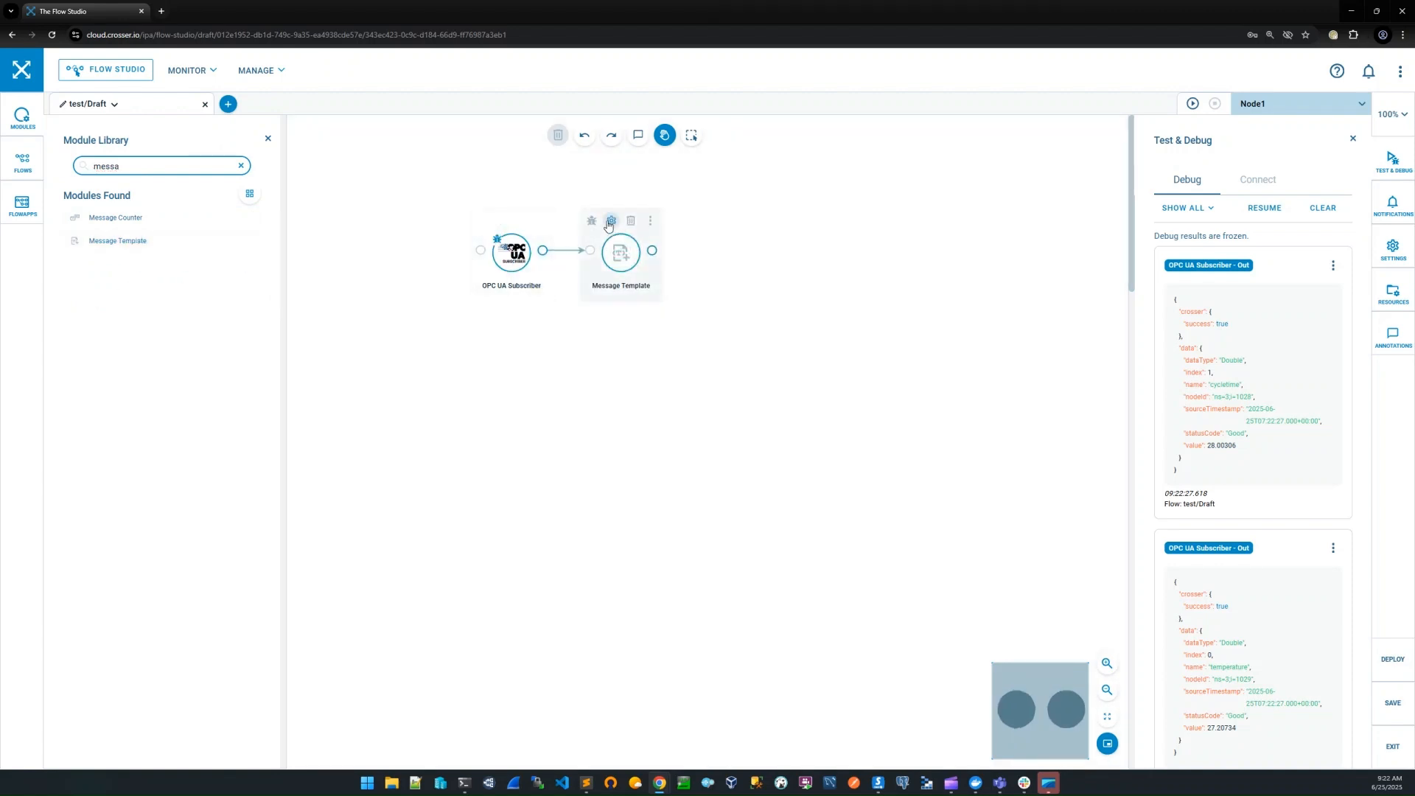
Set the Message Template module's target property to "payload"
click(611, 220)
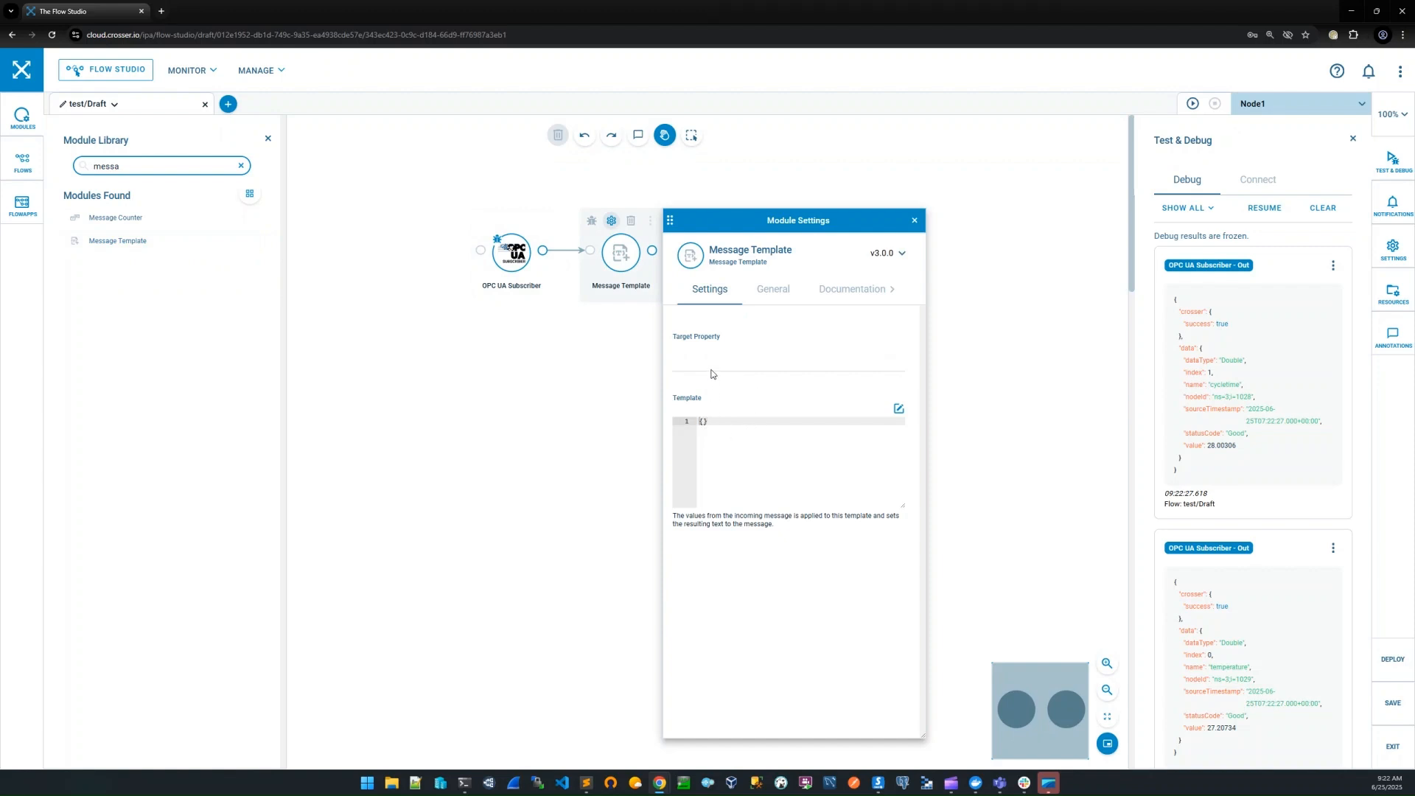
click(712, 363)
text(payload)
Add a "name" property to the JSON template, mapped to {data.name} and followed by a comma
click(884, 460)
key(Return)
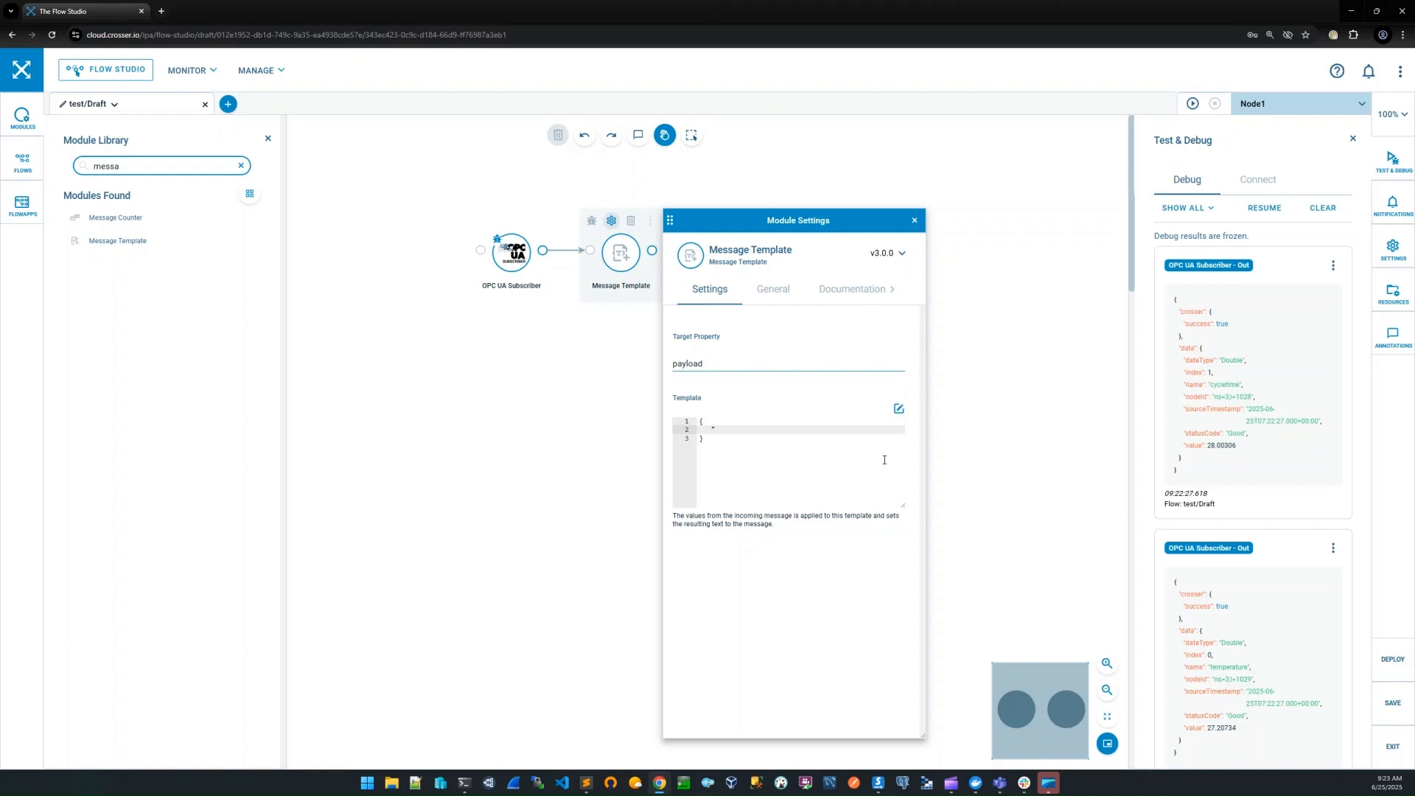
text(name": {)
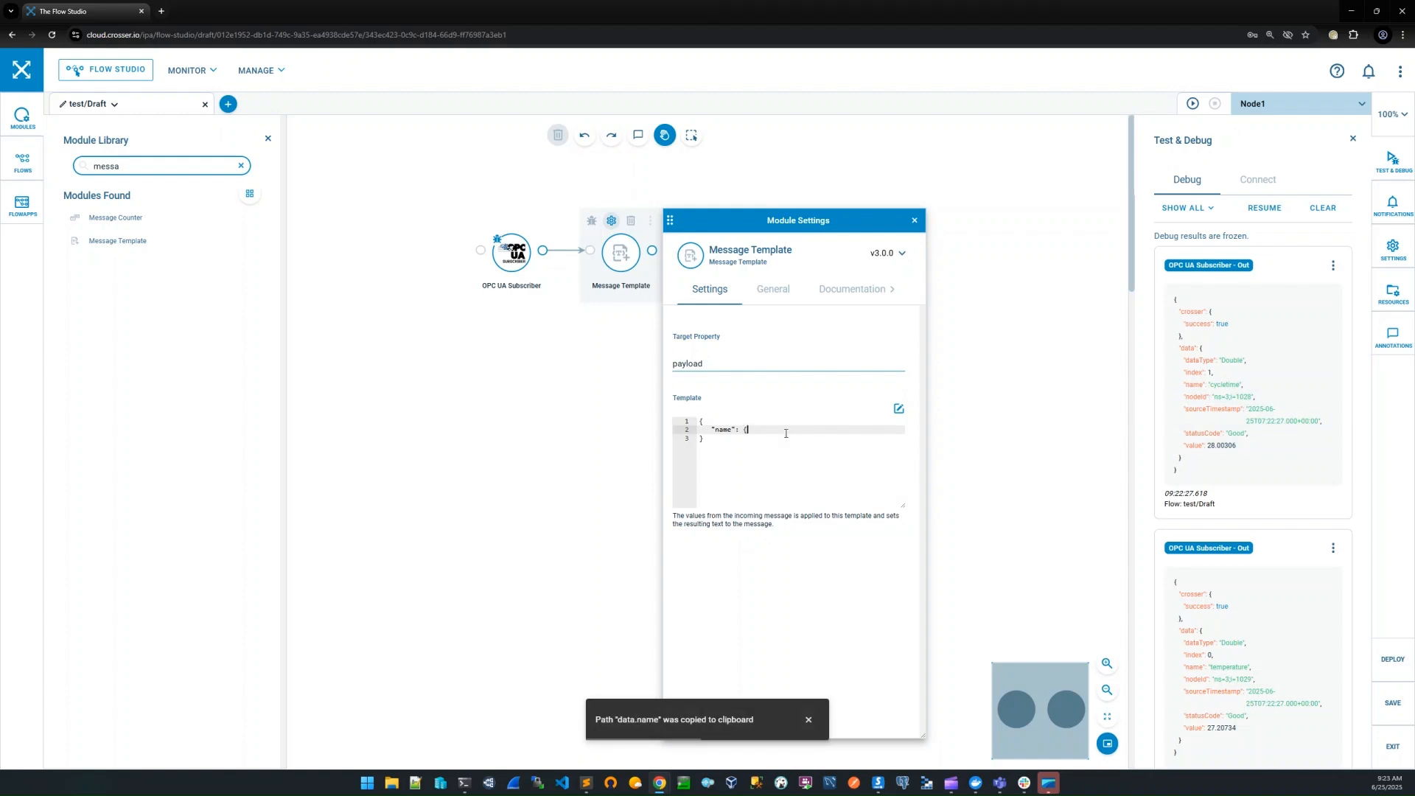
text({data.name})
key(Return)
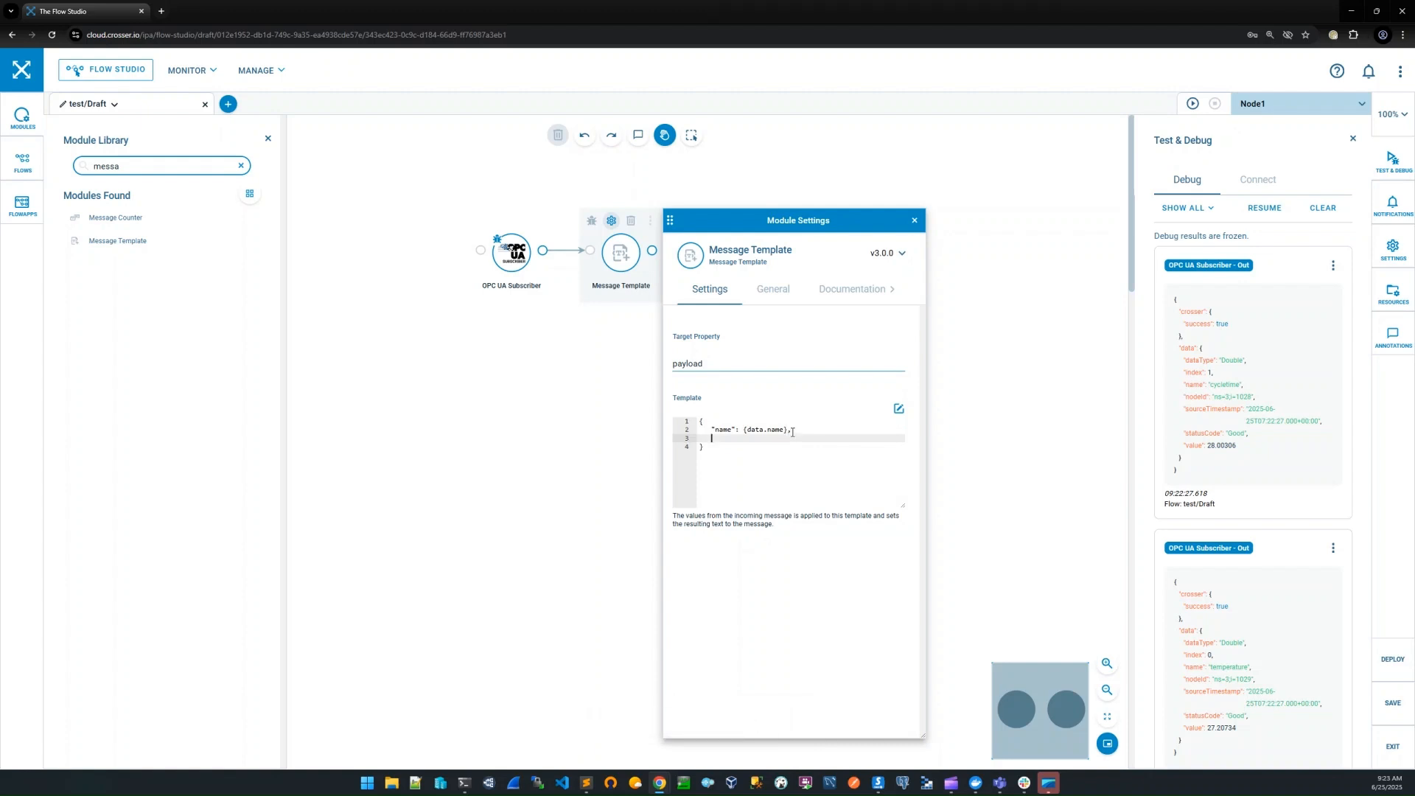
Add a "dataType" property to the template, mapped to {data.dataType} and followed by a comma
text("dataType": )
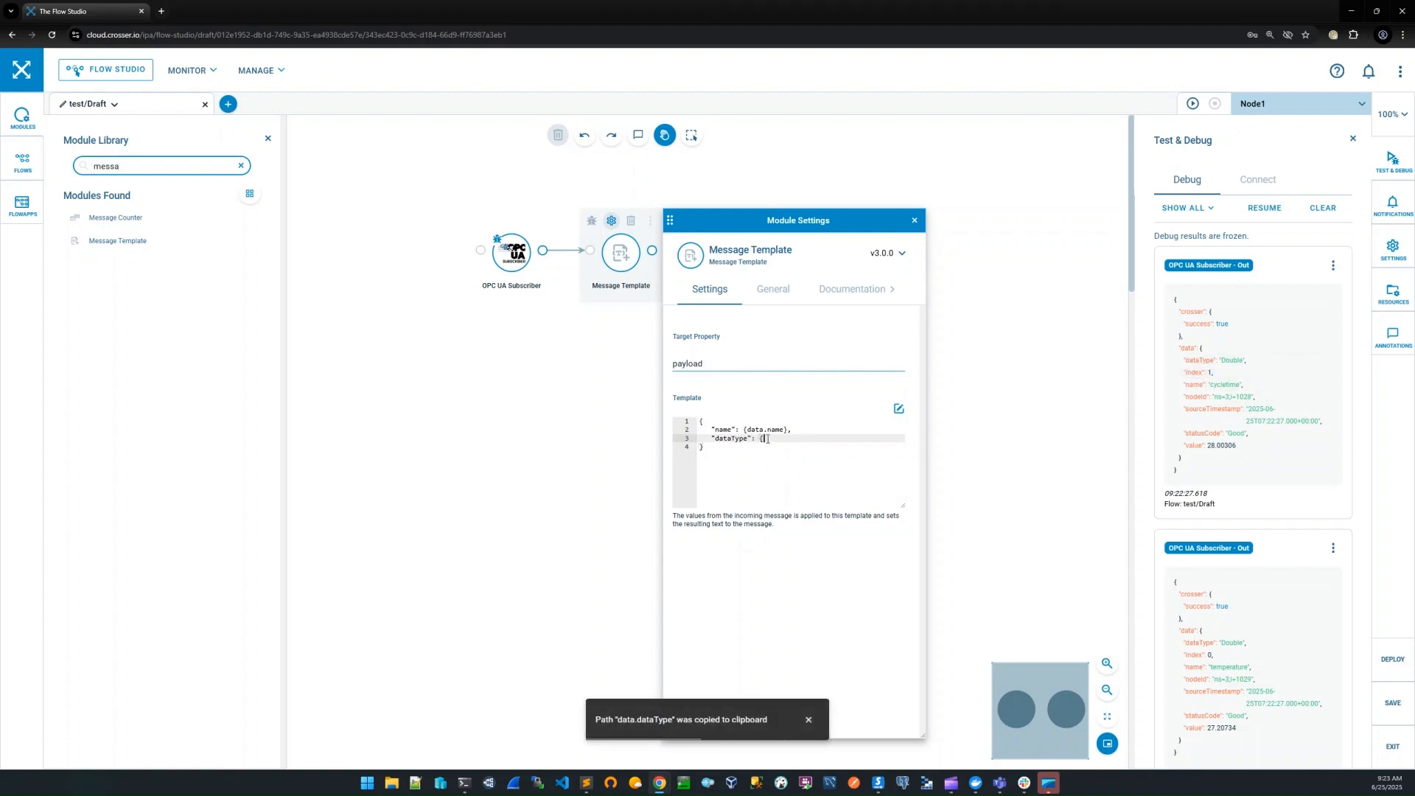
text({)
text(data.dataType)
text(},)
key(Return)
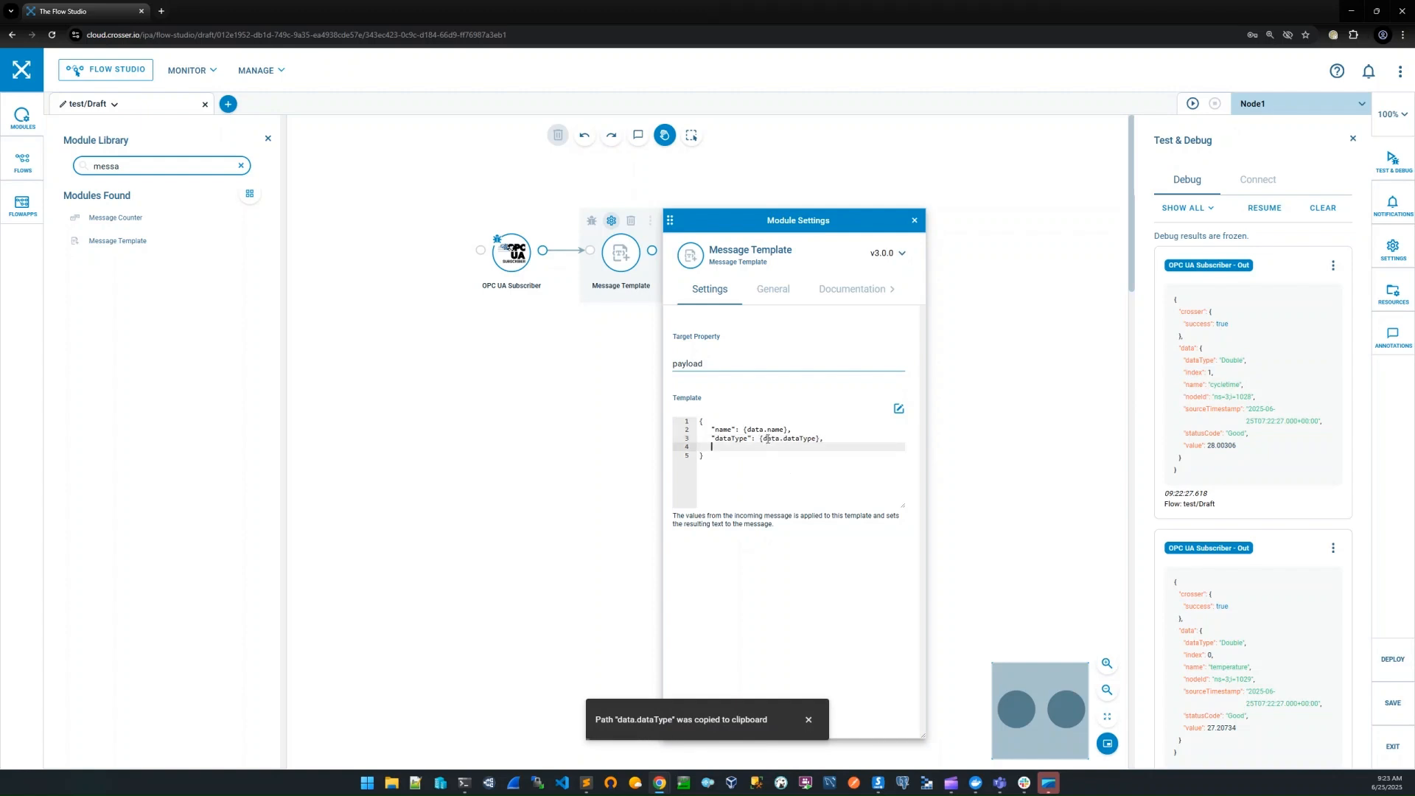
Add a "timestamp" property to the template, using the path copied from the debug message: {data.sourceTimestamp}, followed by a comma
click(1212, 411)
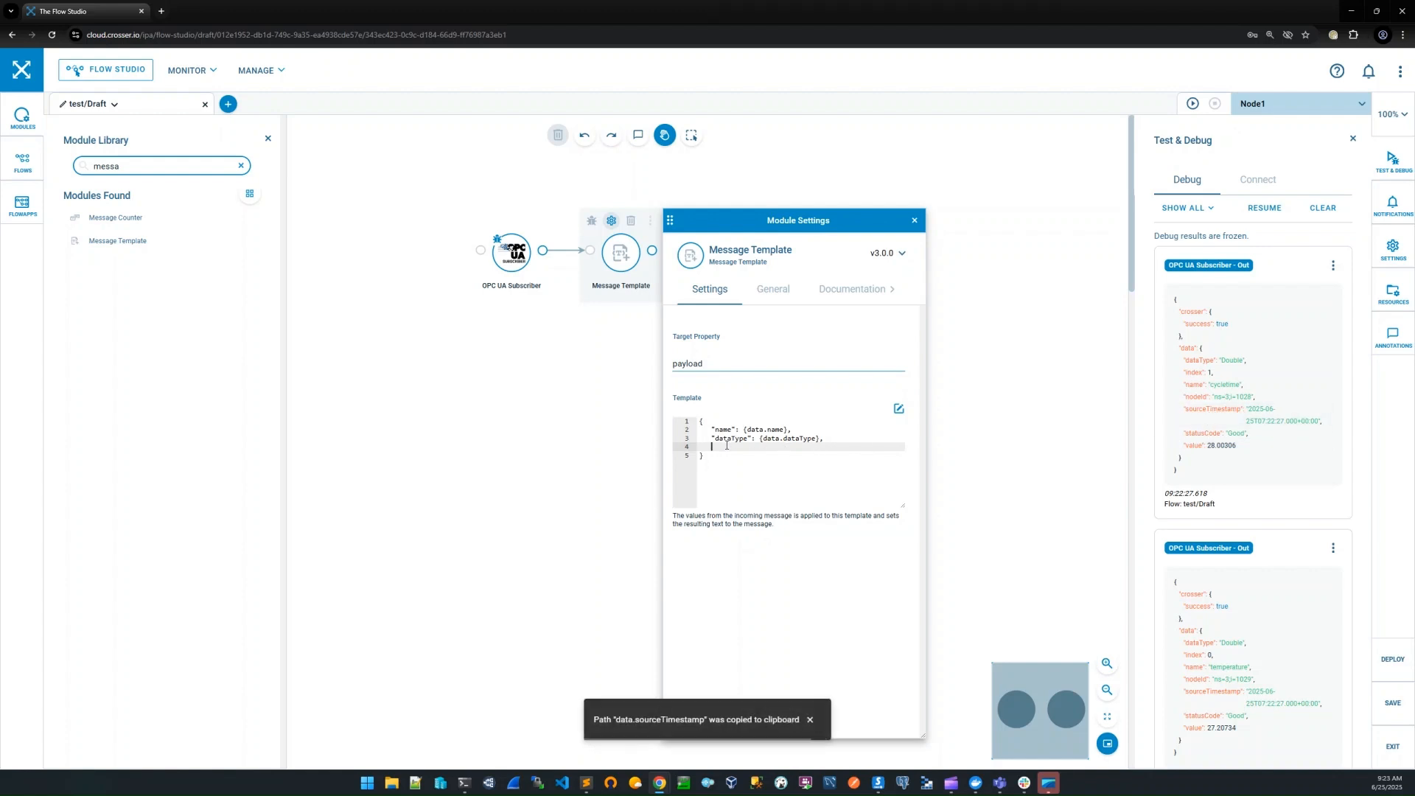
text(timestamp": {)
key(ctrl+v)
text(},)
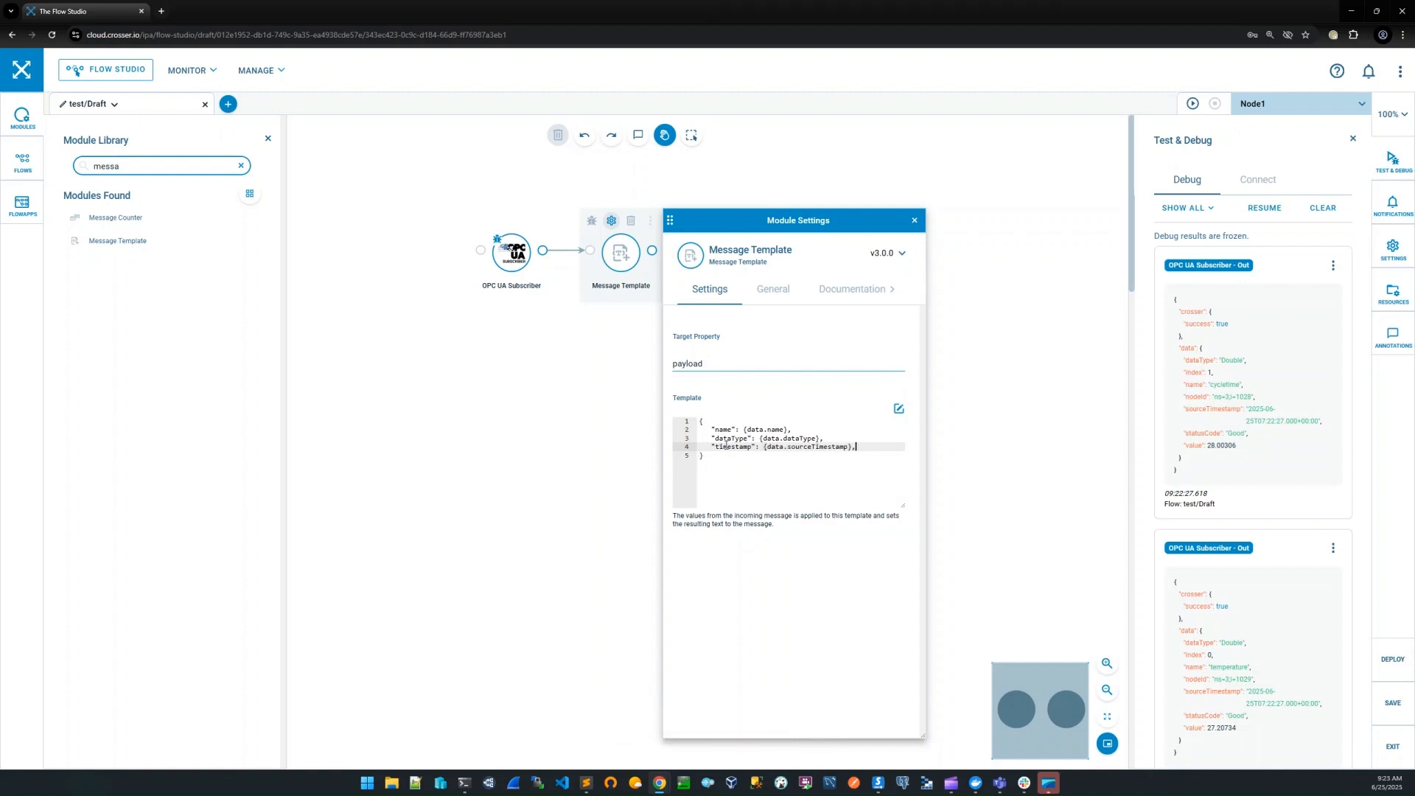
key(Return)
Add a "value" property mapped to {data.value} as the template's last line and close the module settings
click(1197, 445)
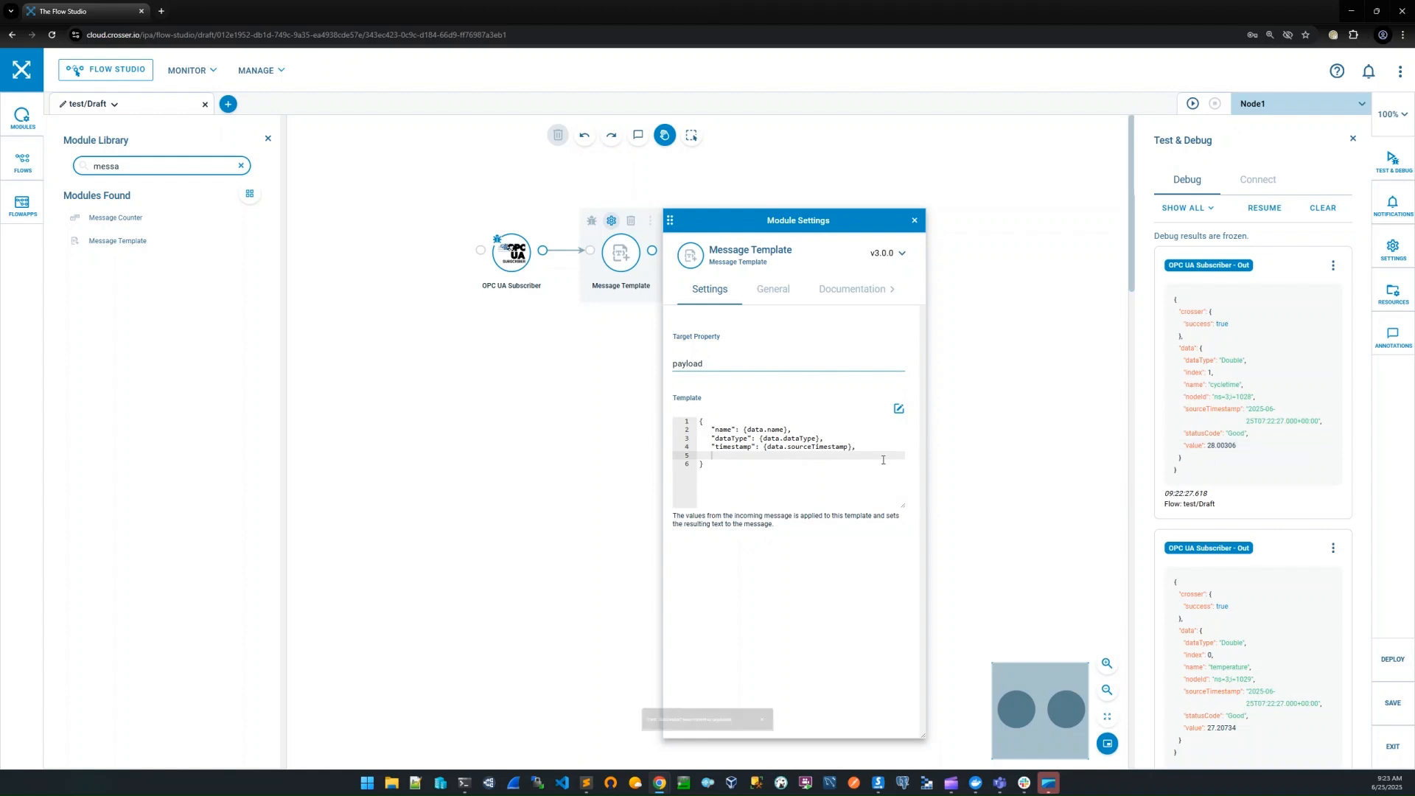
text("value)
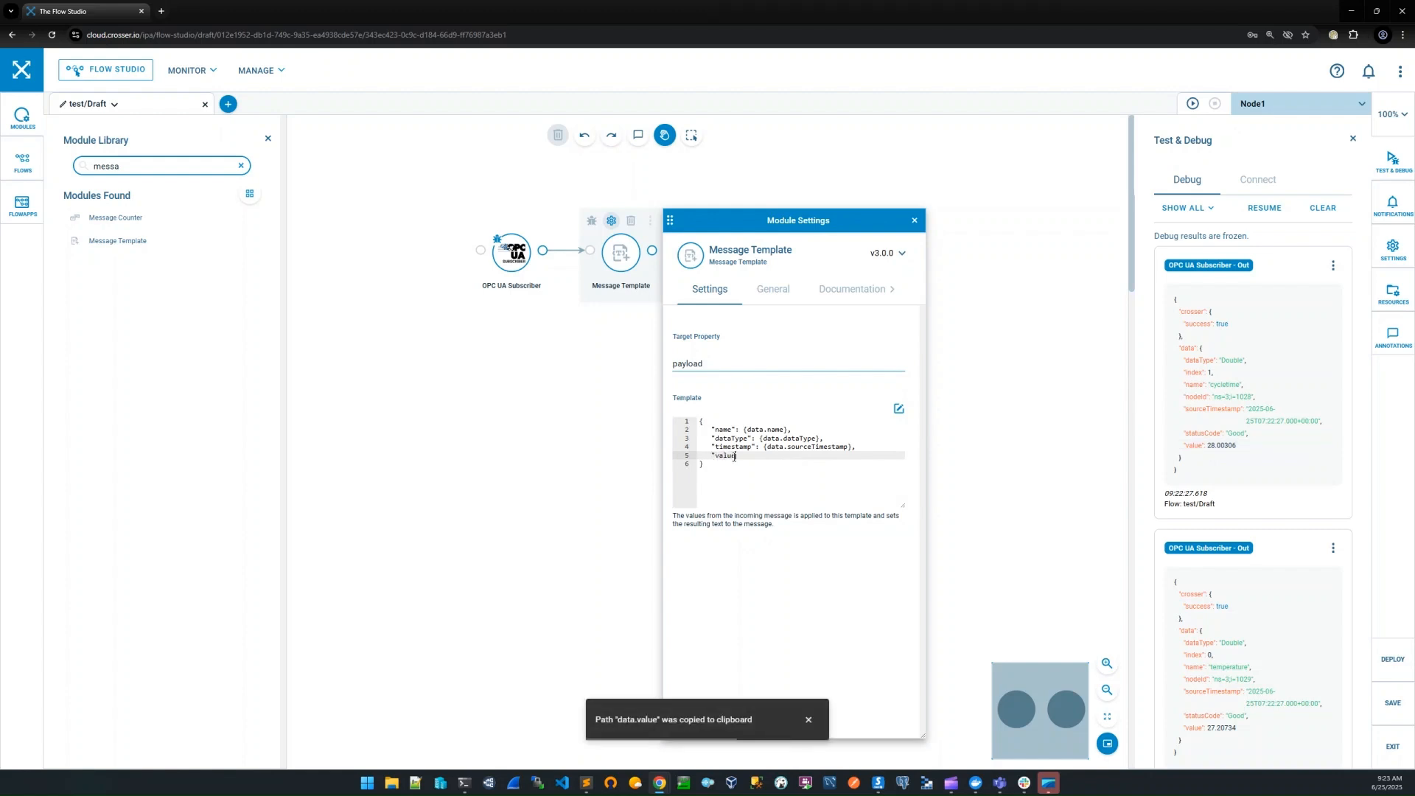
text(": {)
key(ctrl+v)
text(})
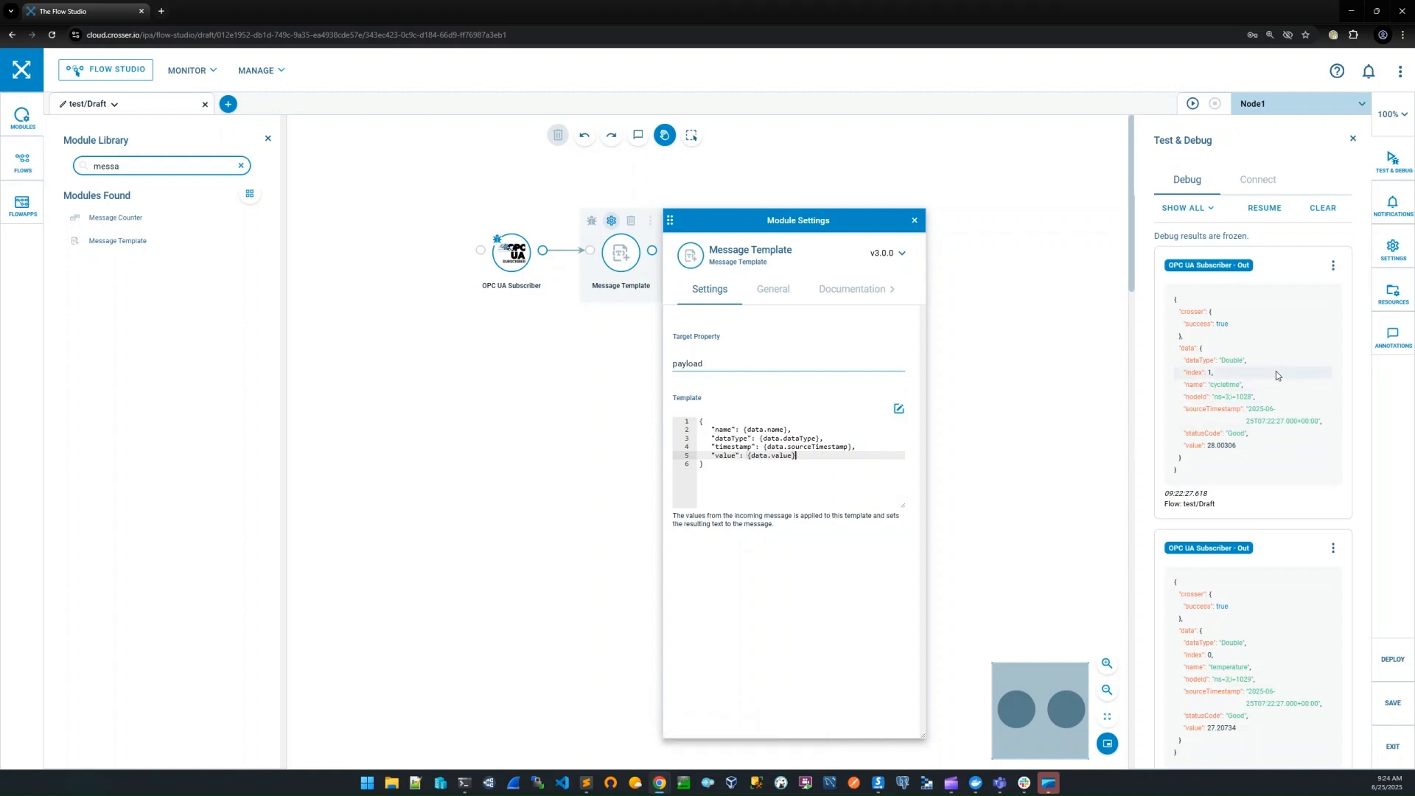
click(1203, 364)
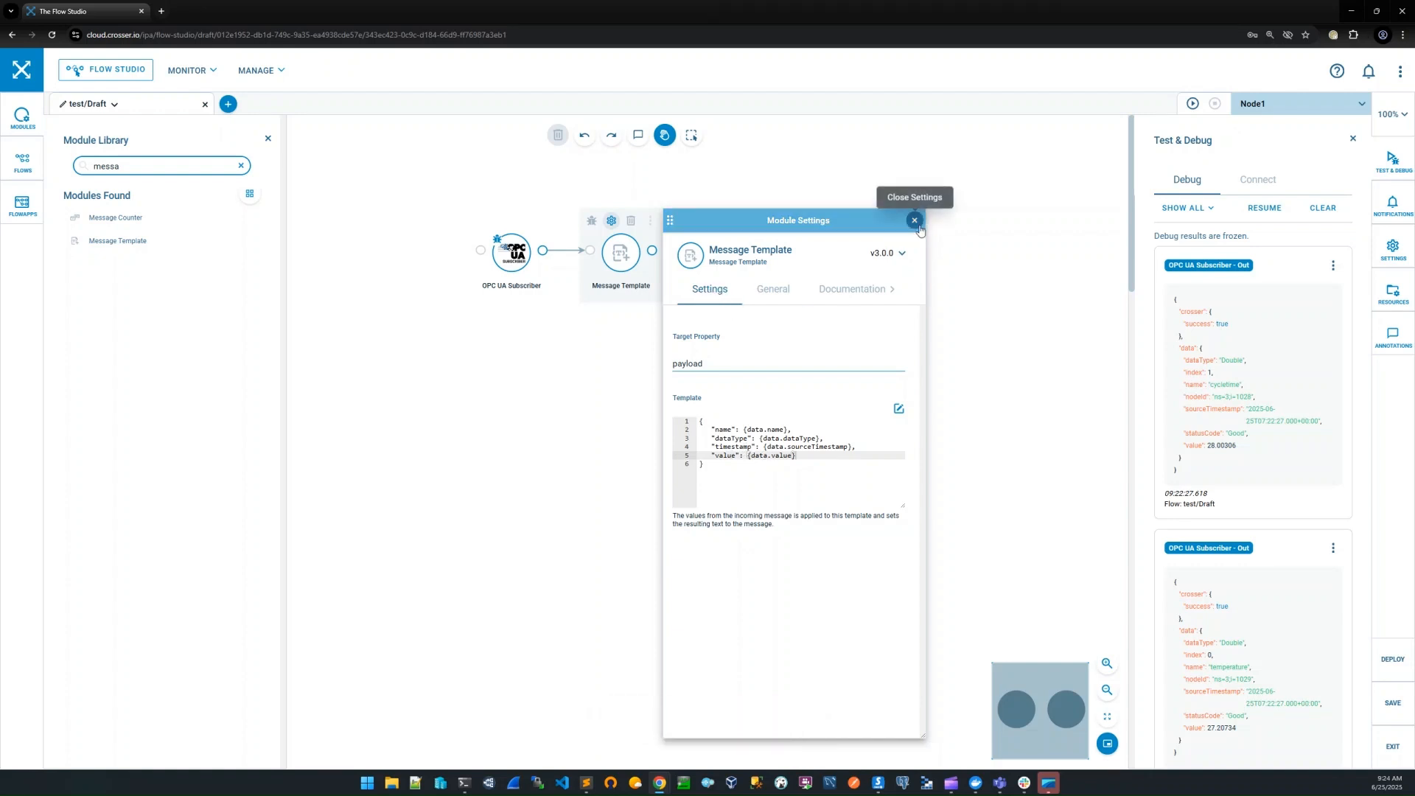
click(915, 221)
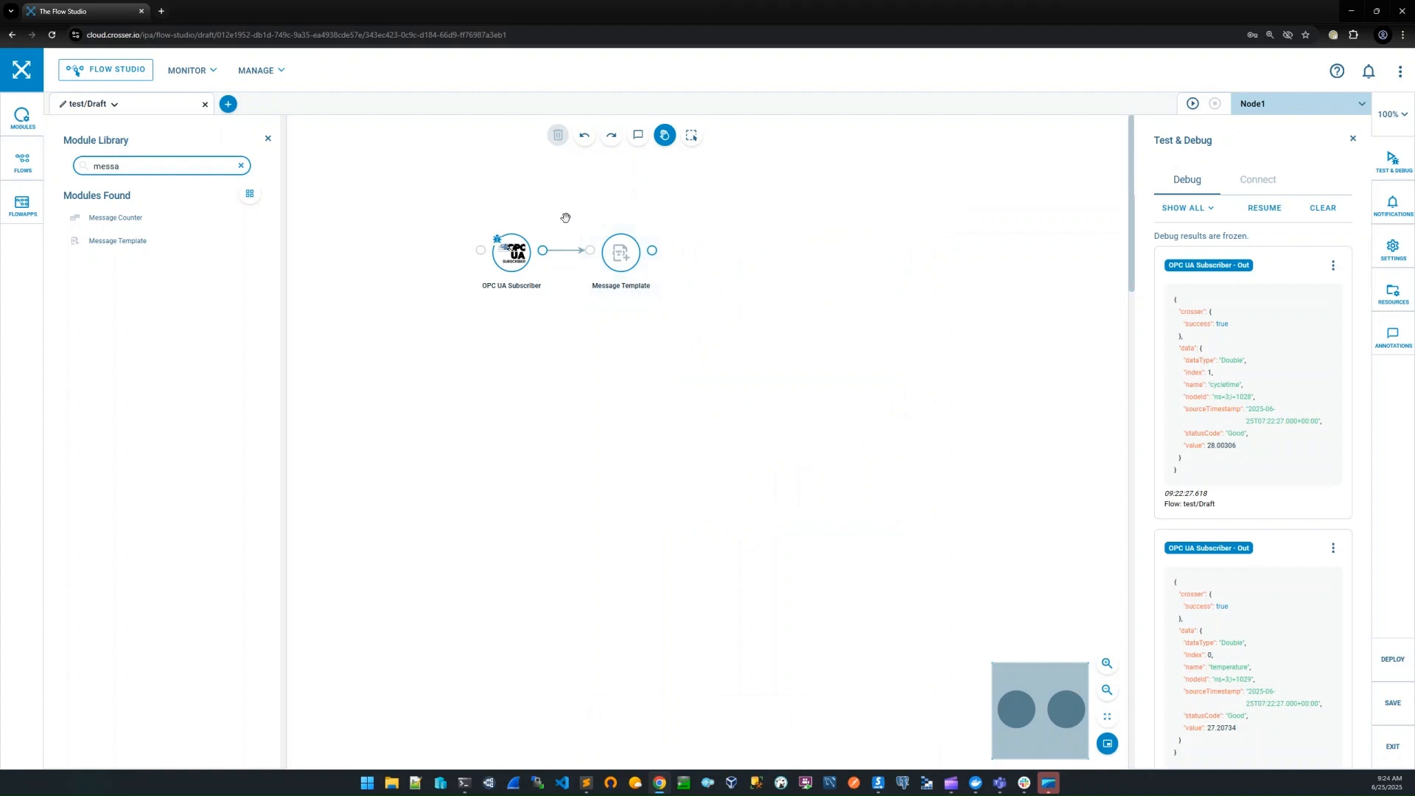
Clear the old debug results, then start the flow on Node1, saving the unsaved changes
click(1316, 223)
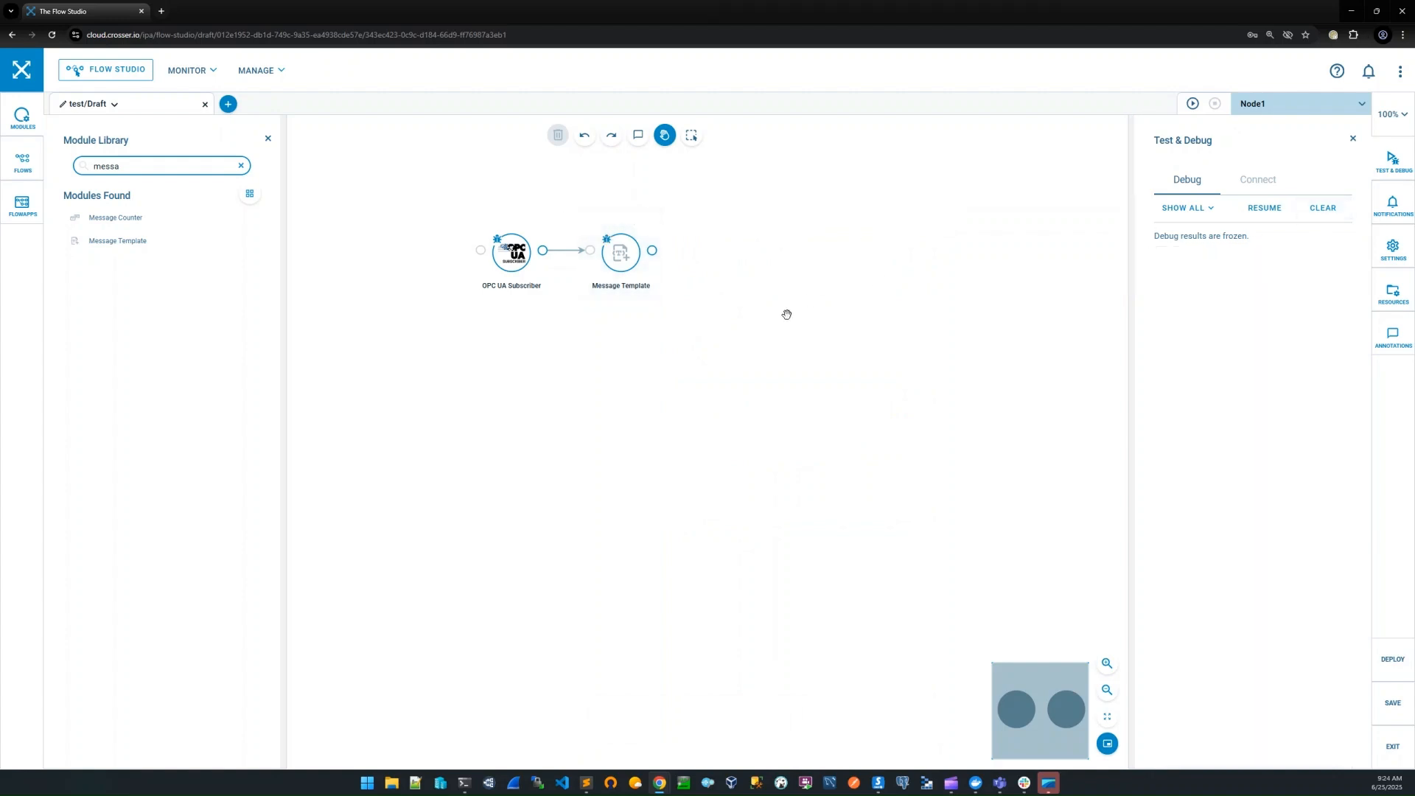
drag(786, 313, 862, 420)
click(1192, 103)
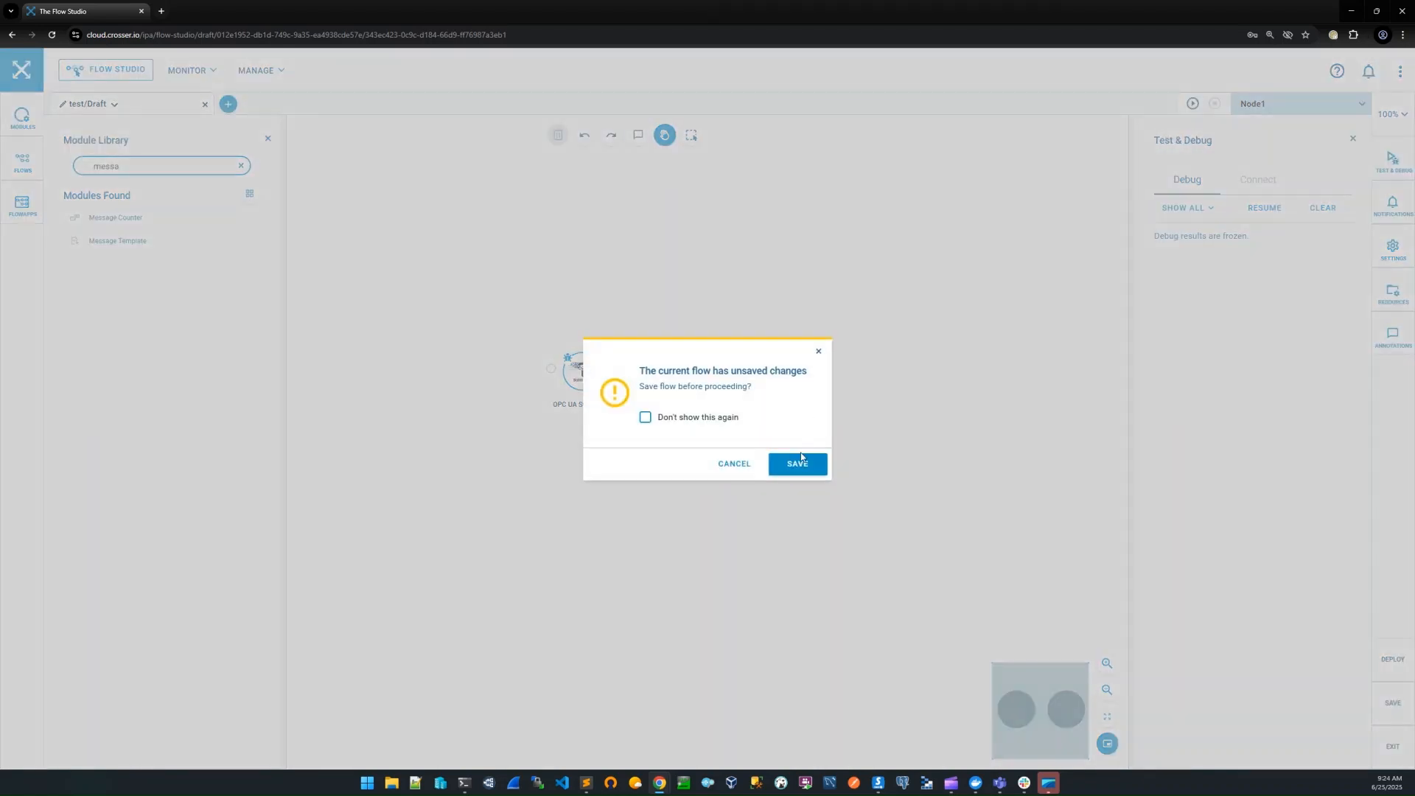
click(798, 464)
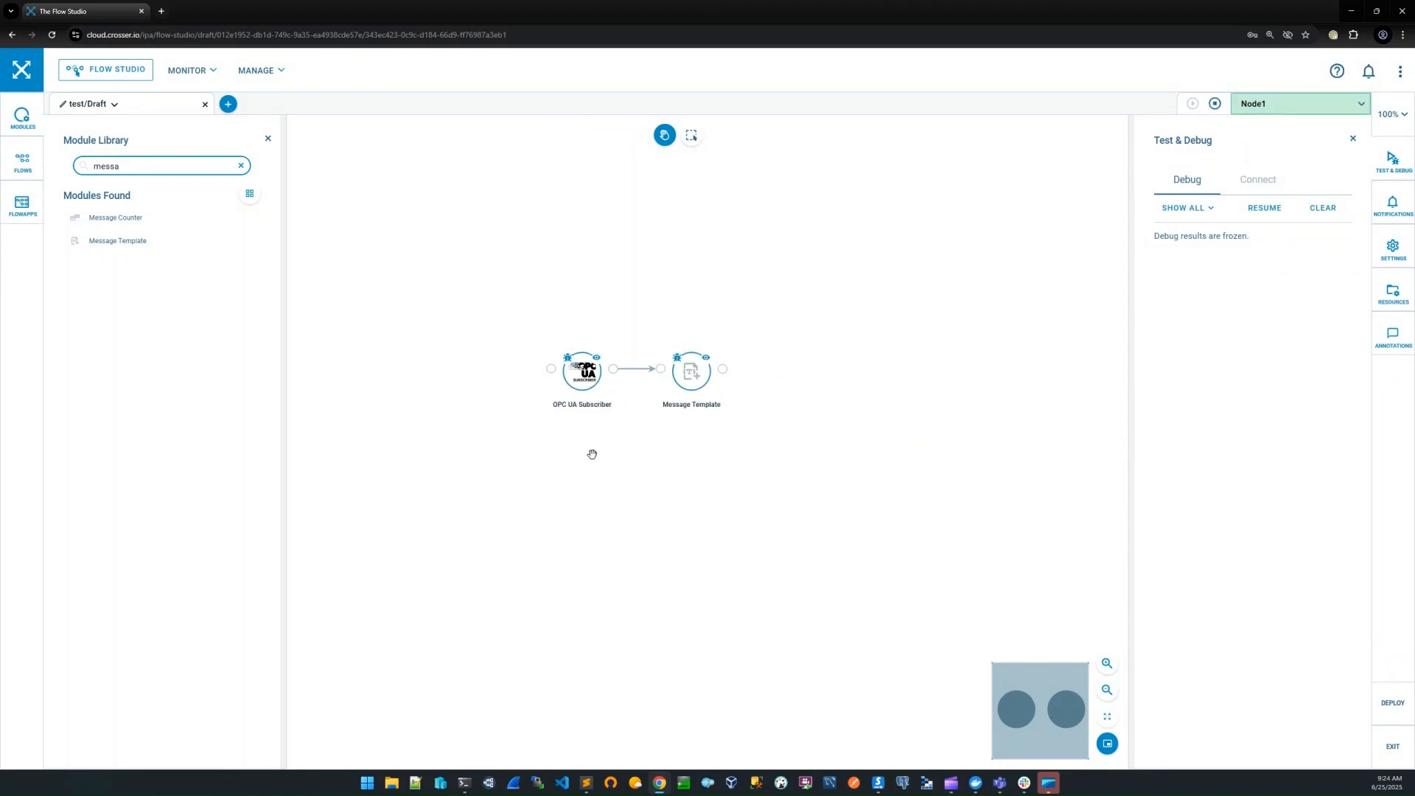
Resume debugging for the Message Template module, freeze its output, and inspect the payload in a full debug message
click(714, 390)
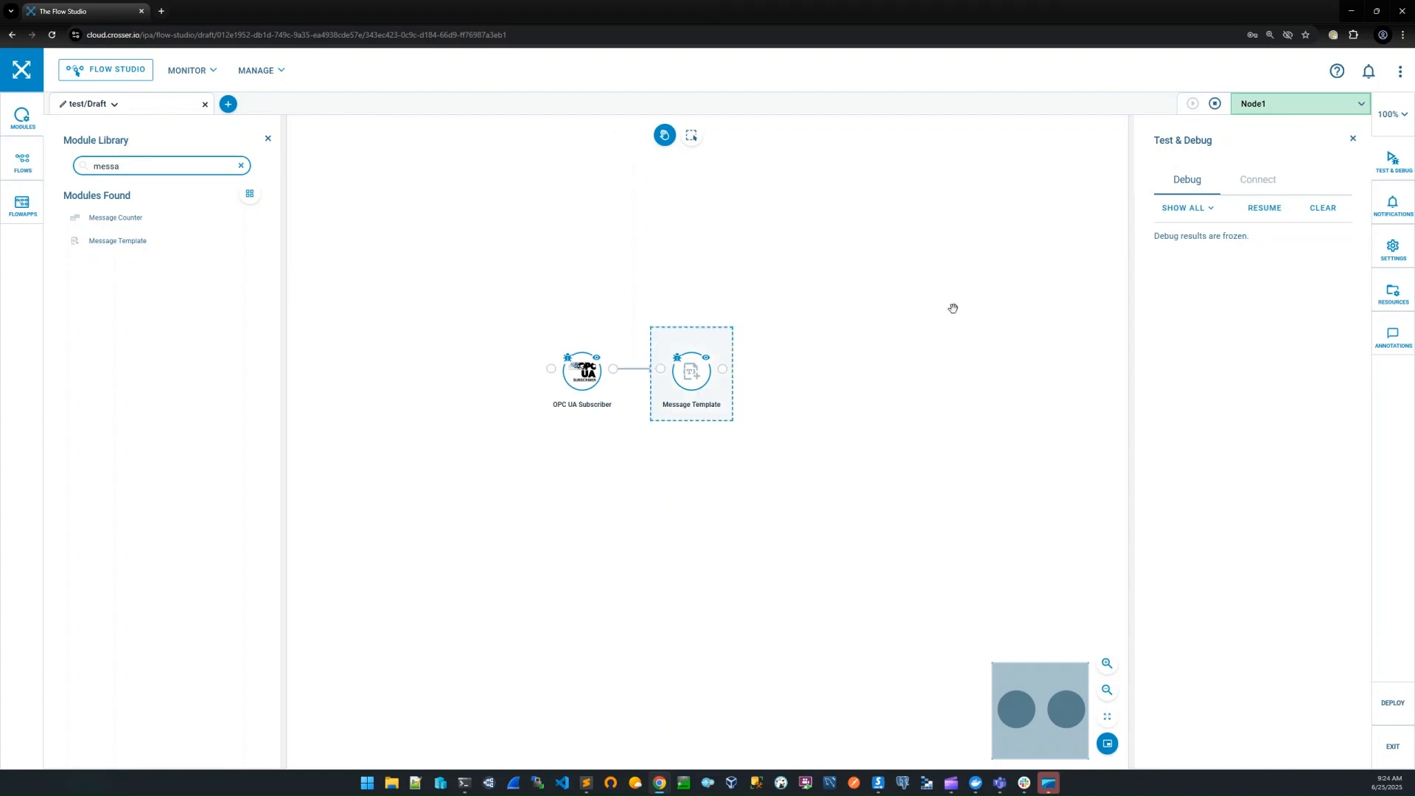
click(1262, 209)
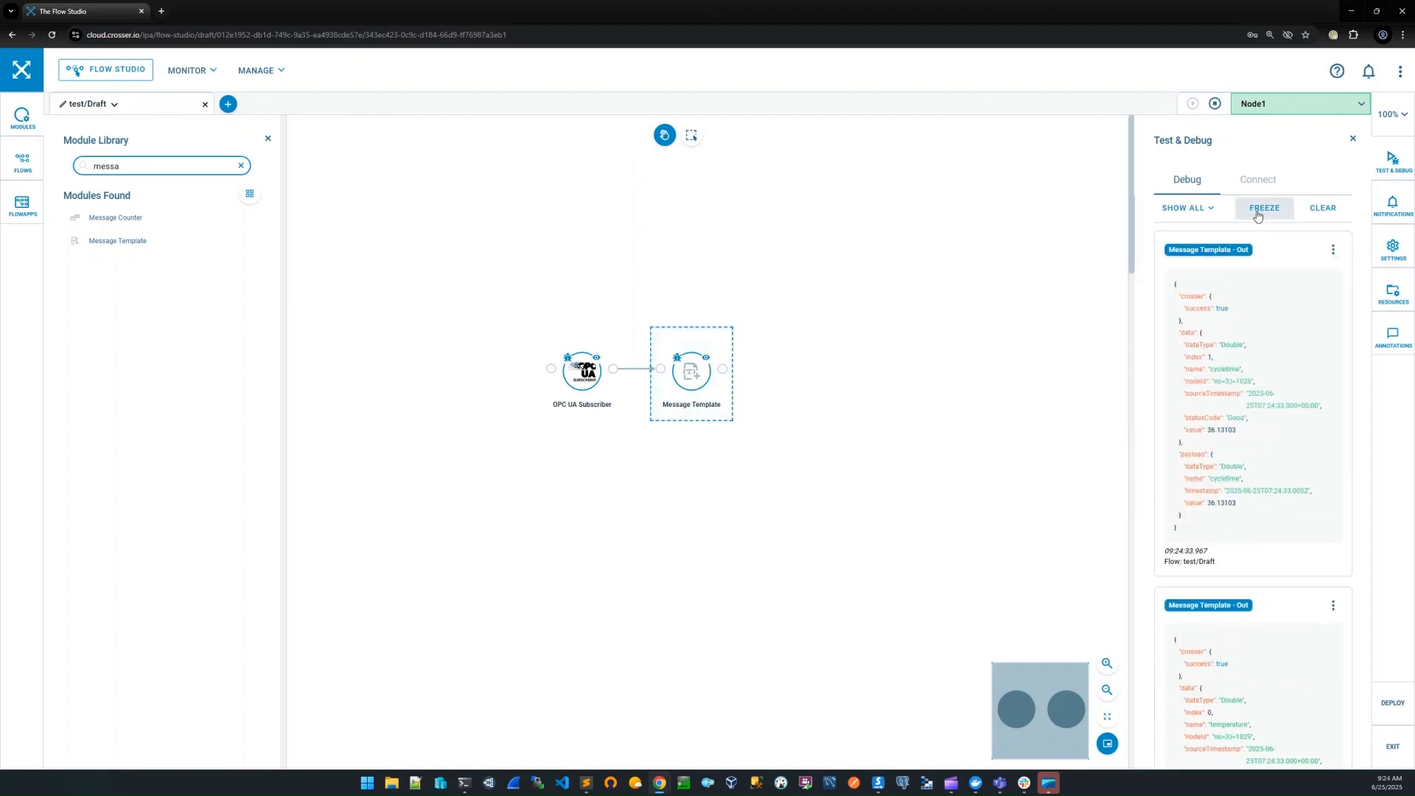
click(1265, 209)
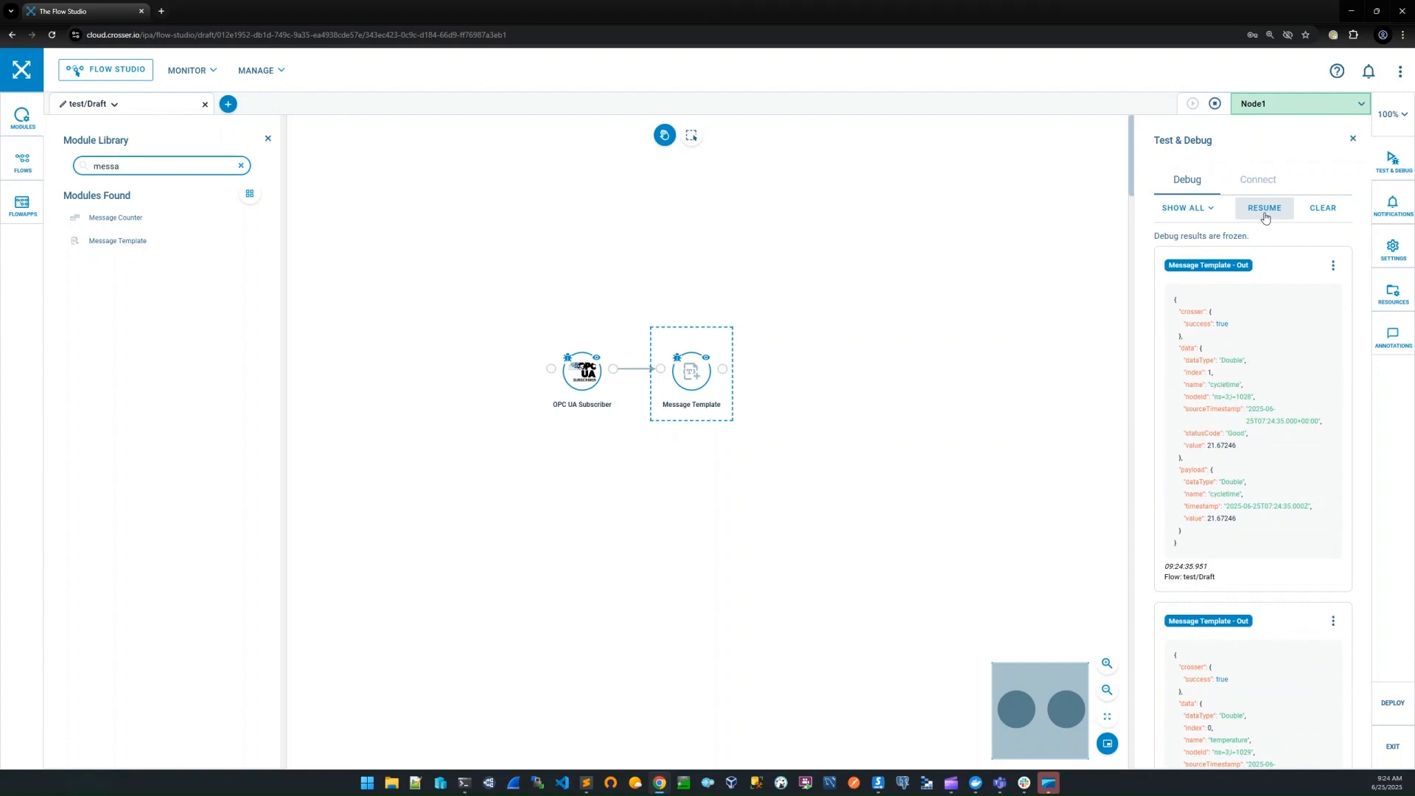
click(1332, 265)
click(1277, 309)
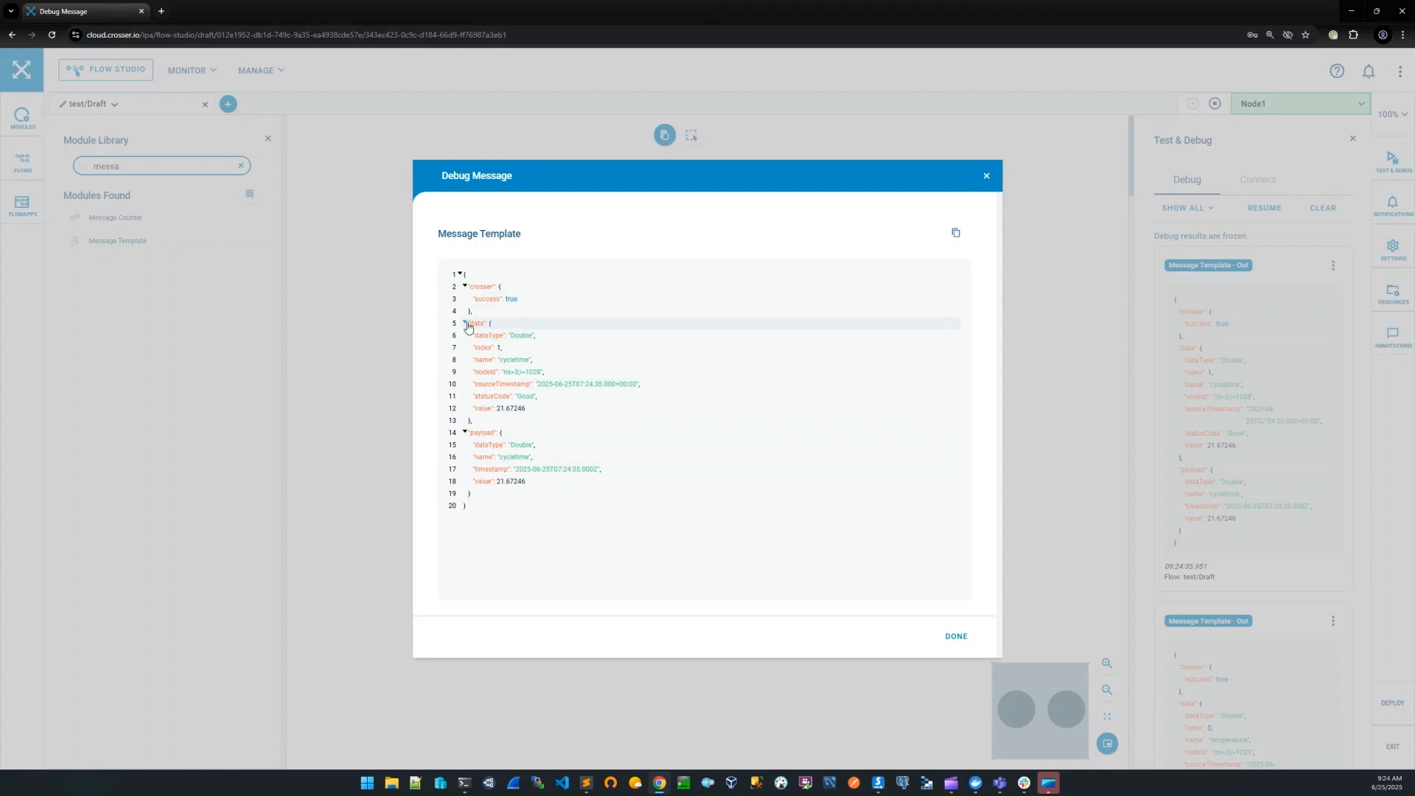
click(986, 176)
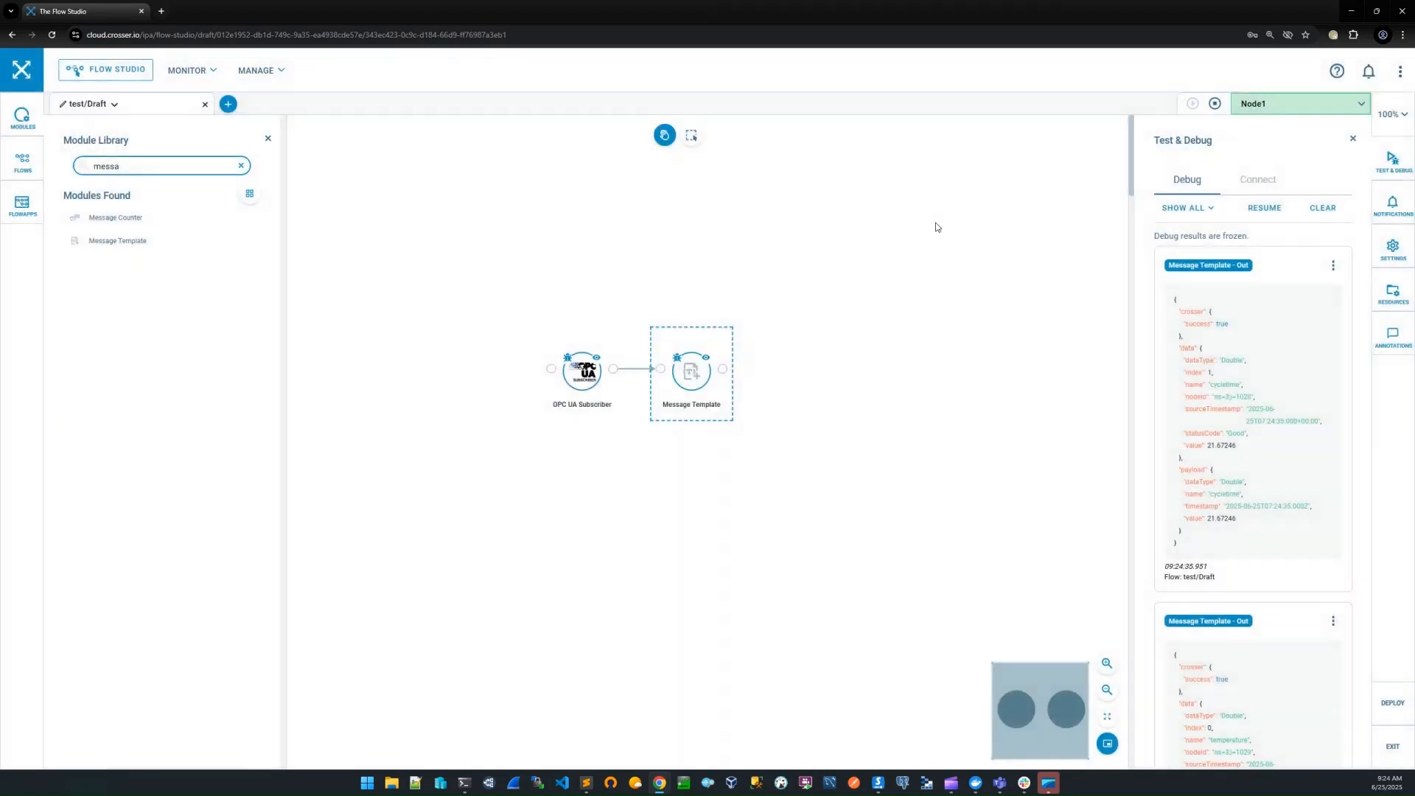
Reopen the Message Template module's settings to review its payload template
click(683, 336)
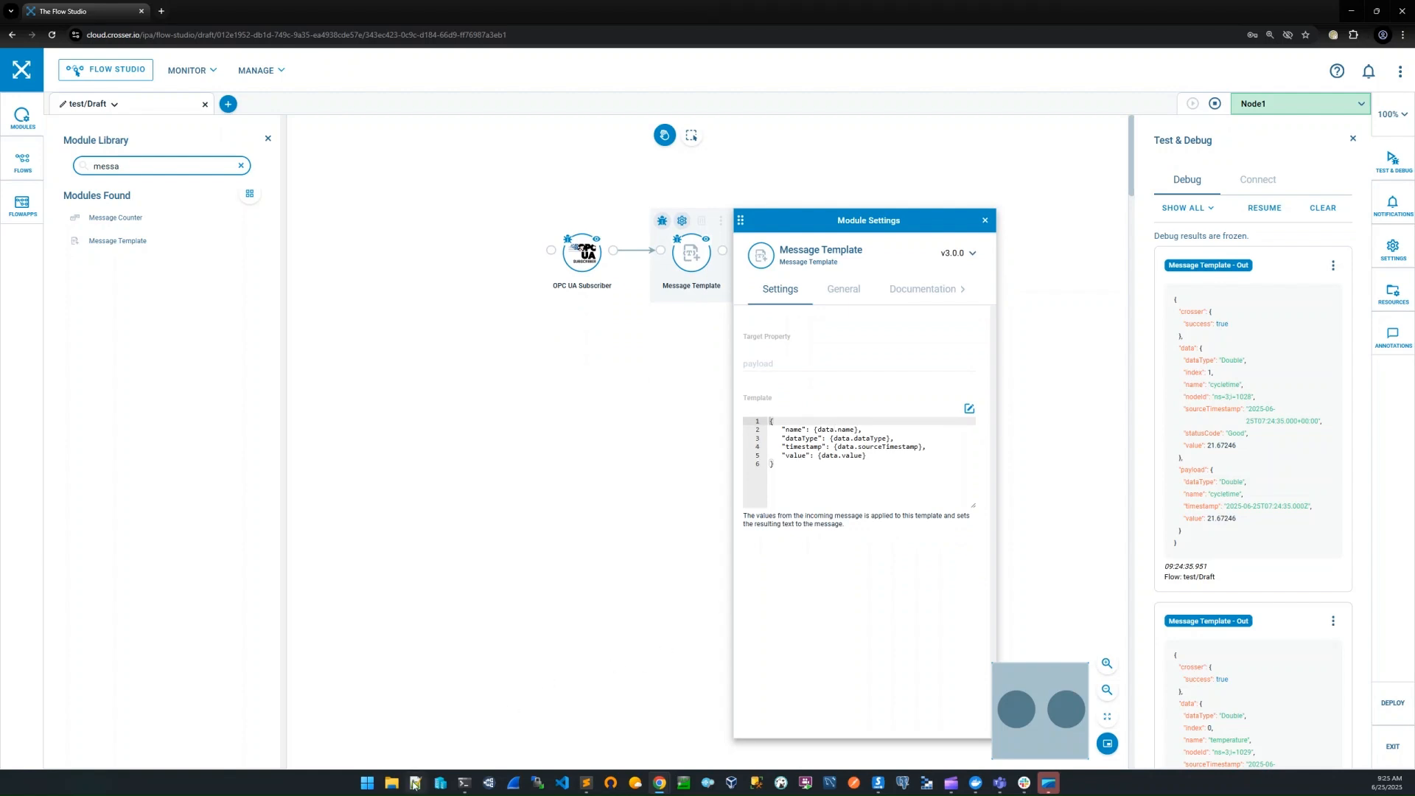
click(415, 783)
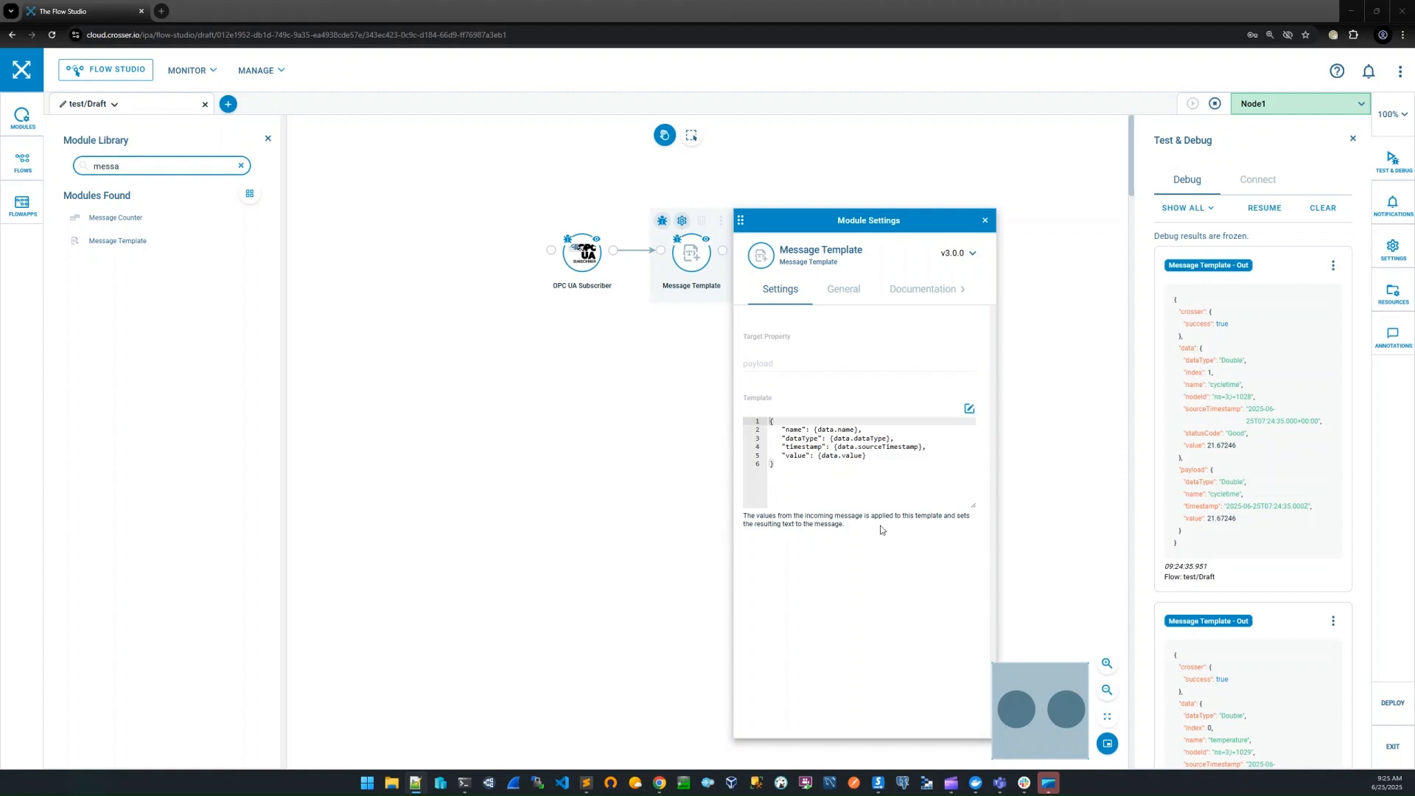
Stop the running flow and clear its old debug results so the template can be edited
click(868, 455)
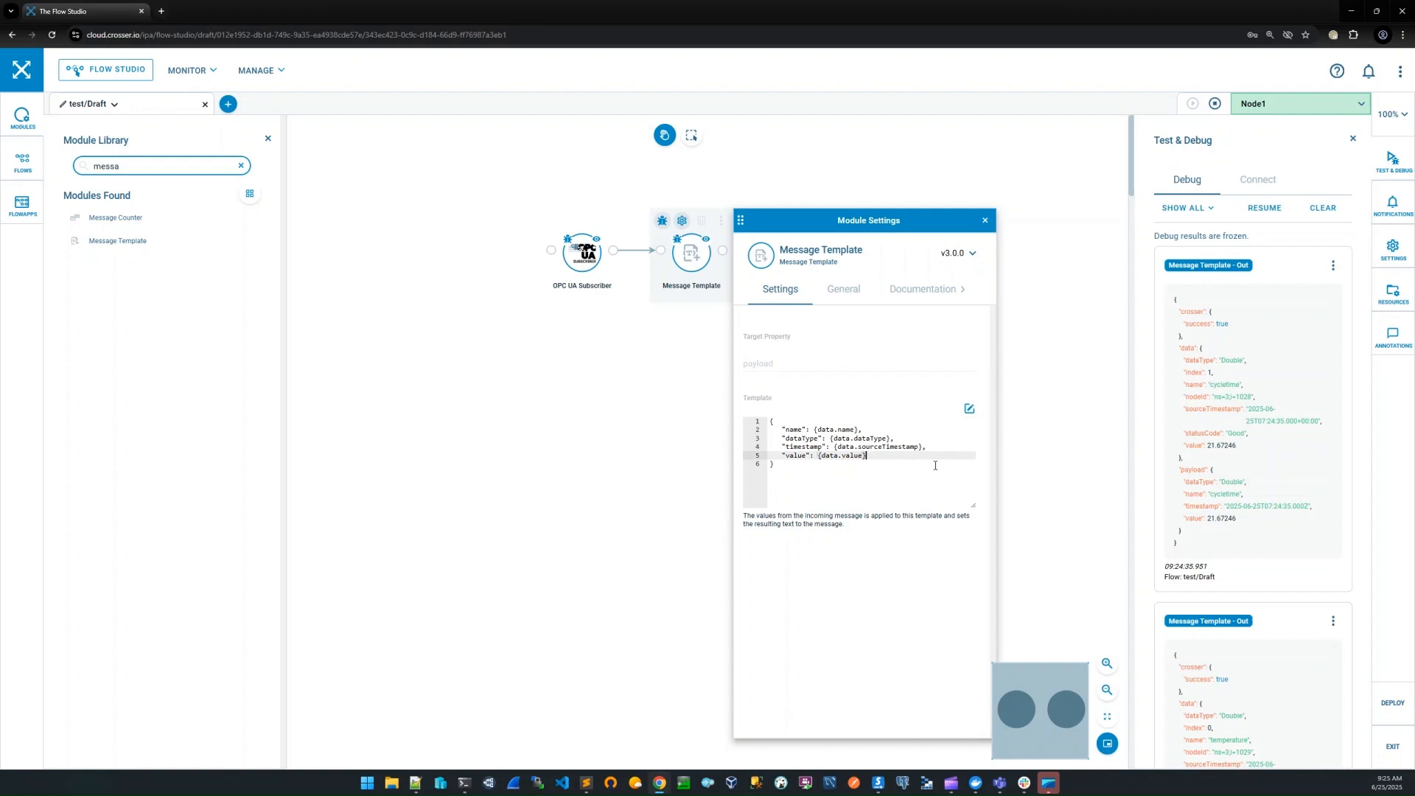
click(1215, 104)
click(1323, 208)
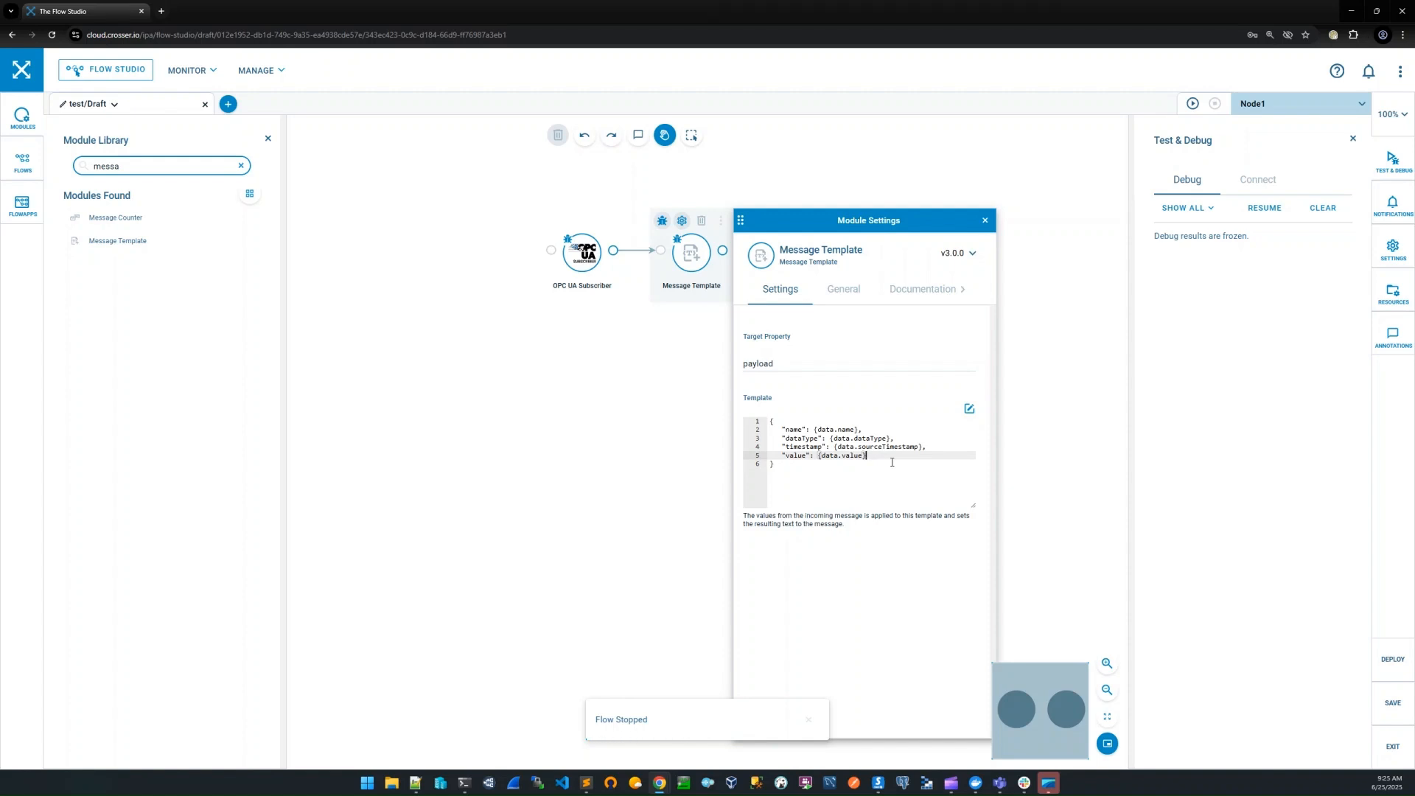
Add a "node.name" property mapped to {$ENV.NODE_NAME} after the template's "value" line and close the module settings
text(,)
key(Return)
key(ctrl+v)
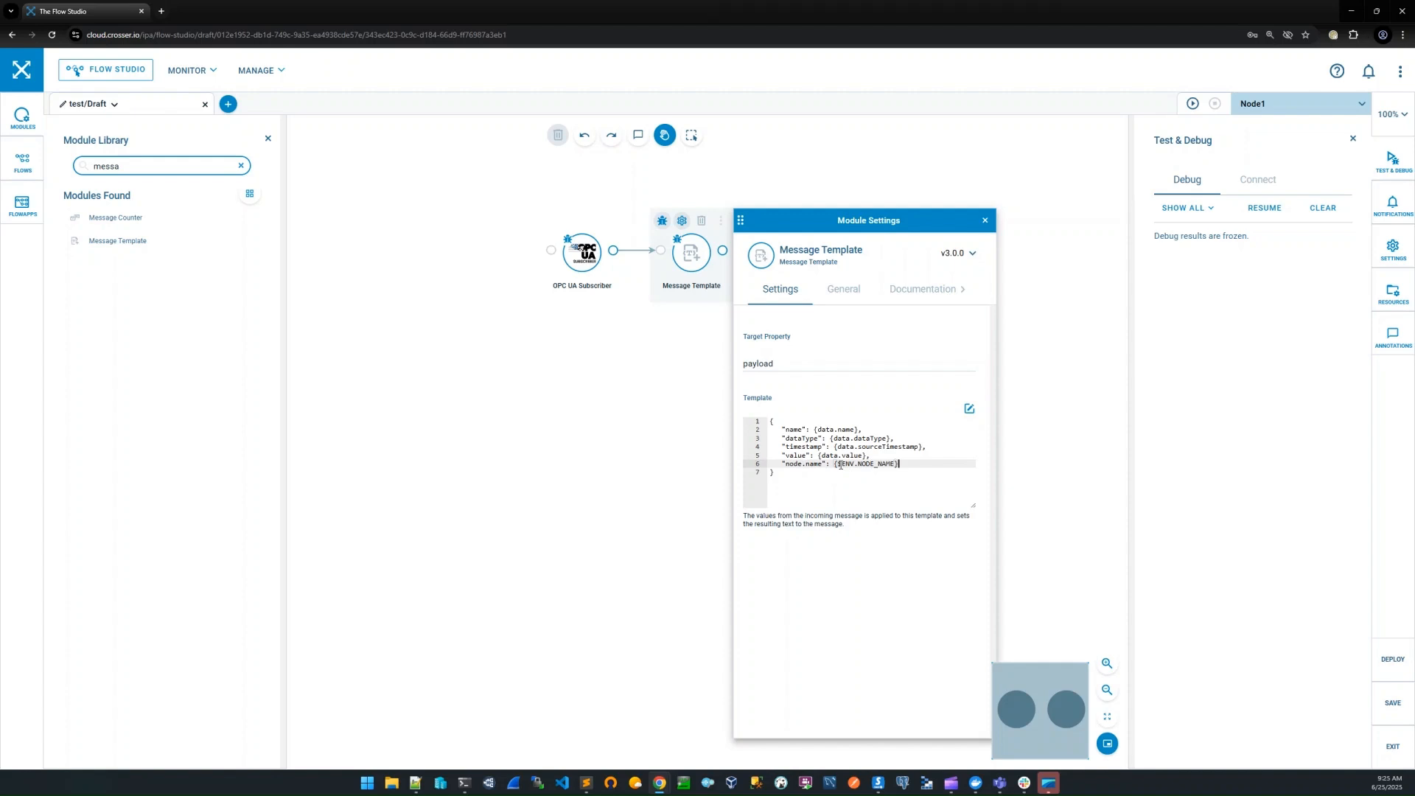
scroll(1070, 479, up, 2)
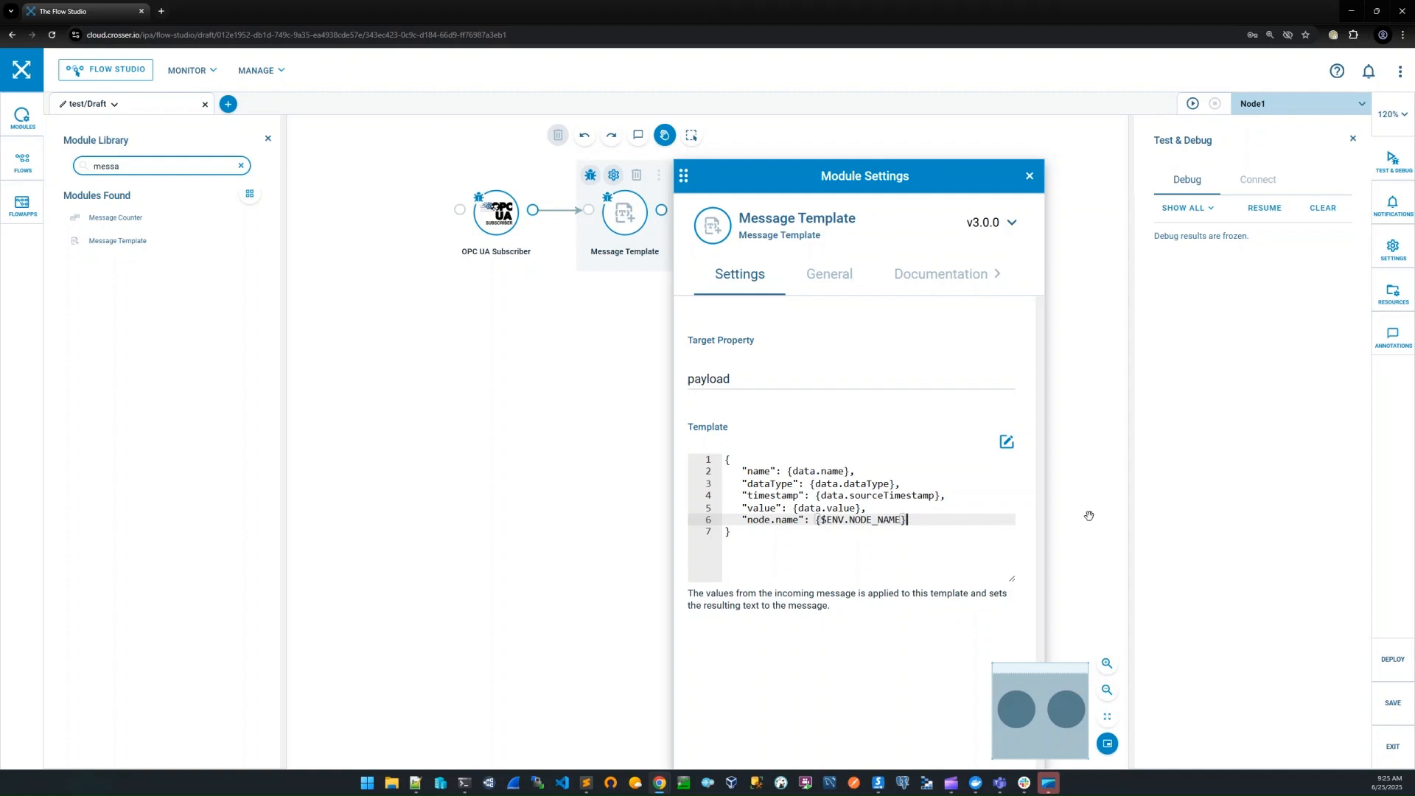
scroll(1089, 516, down, 1)
click(1004, 193)
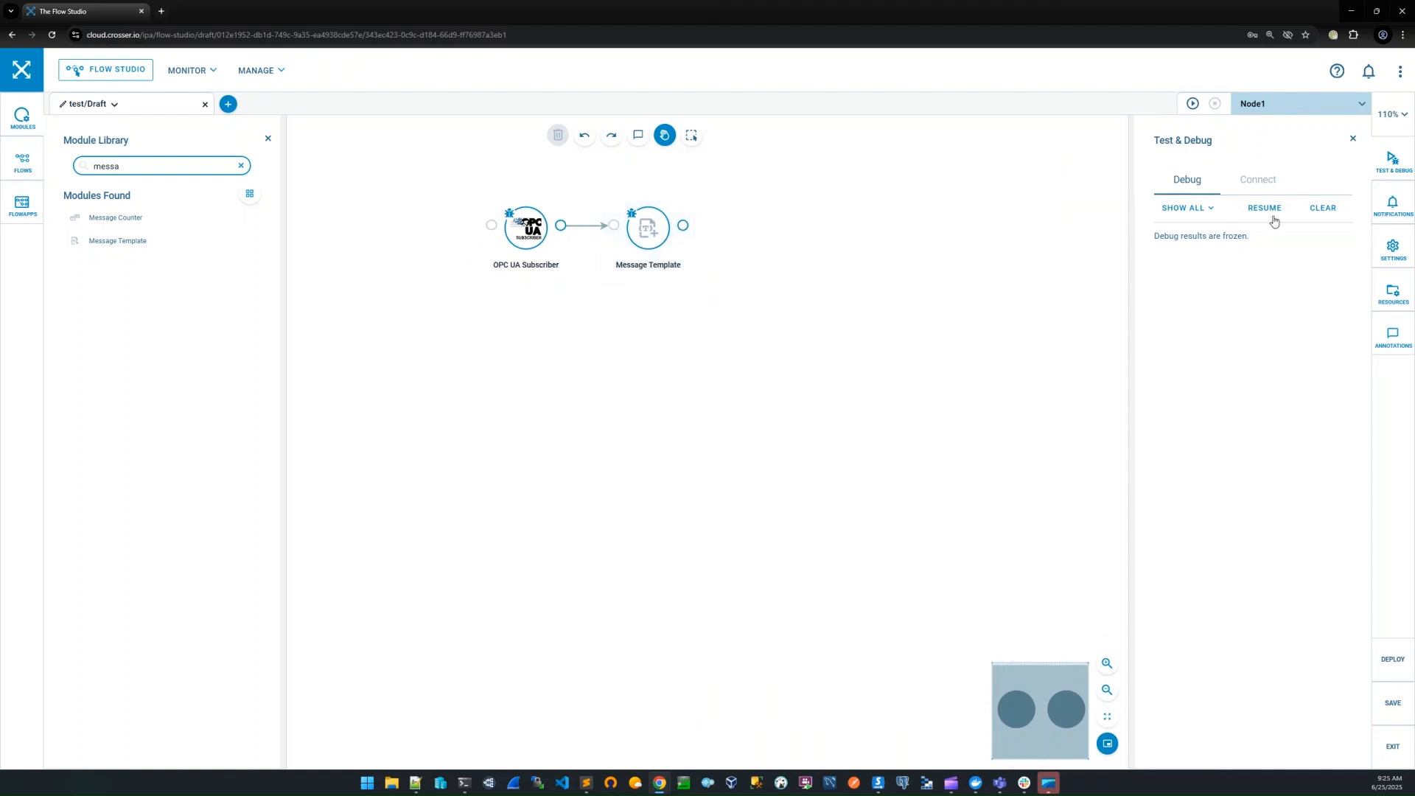
Resume the debug output and start the flow on Node1, saving the unsaved changes
click(1265, 208)
click(1188, 111)
click(816, 464)
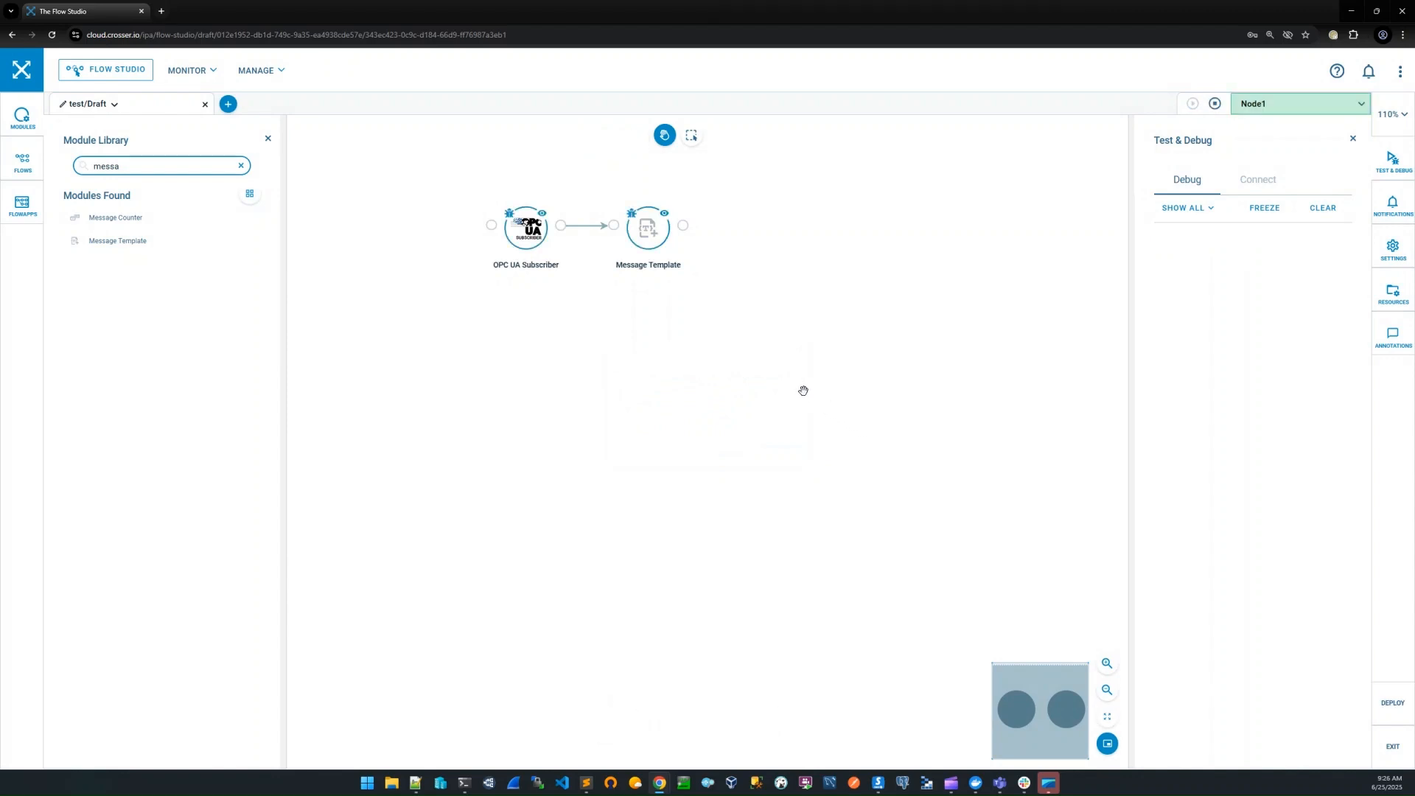
mouse_move(650, 245)
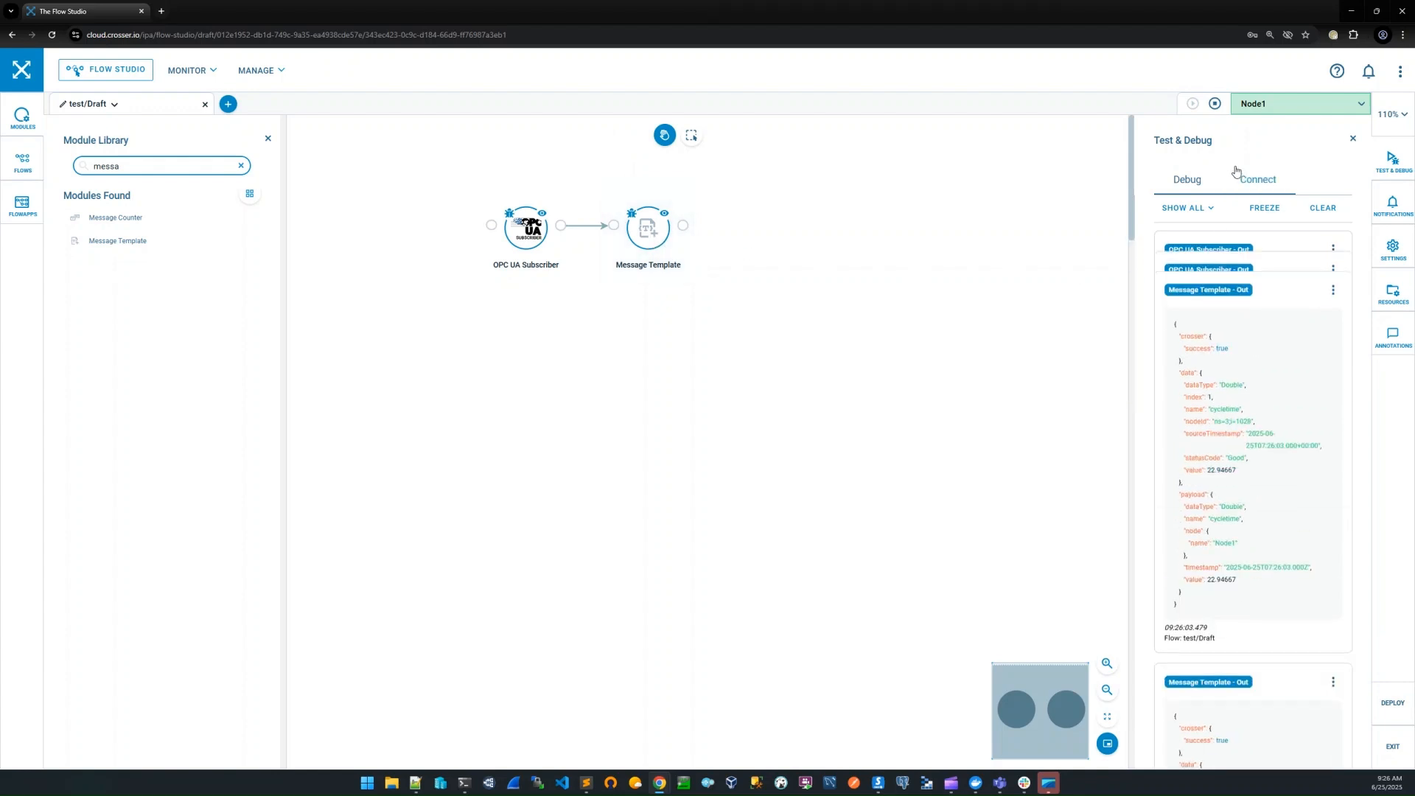
Stop the flow and open the Message Template's debug message in full to inspect the payload's node name
click(1214, 103)
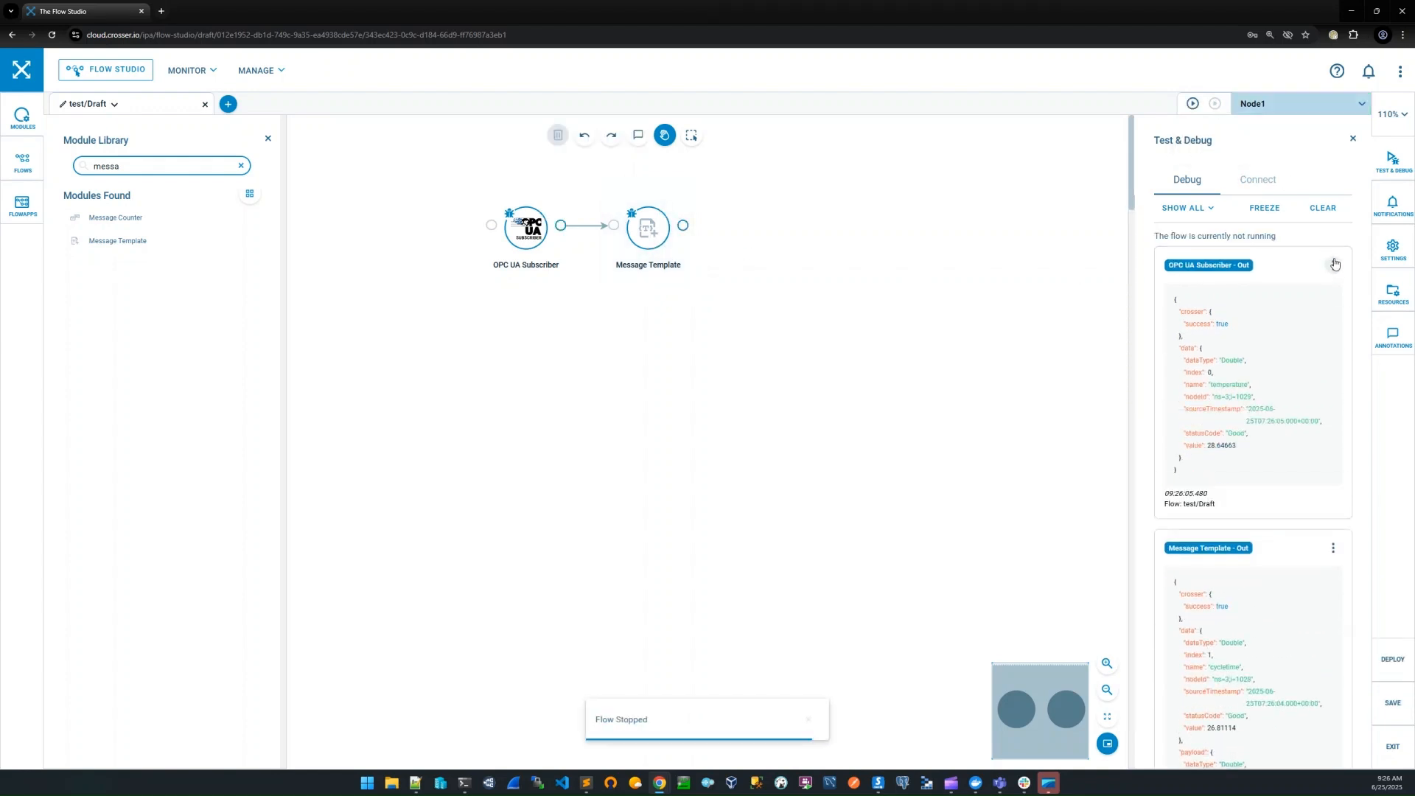
click(1333, 549)
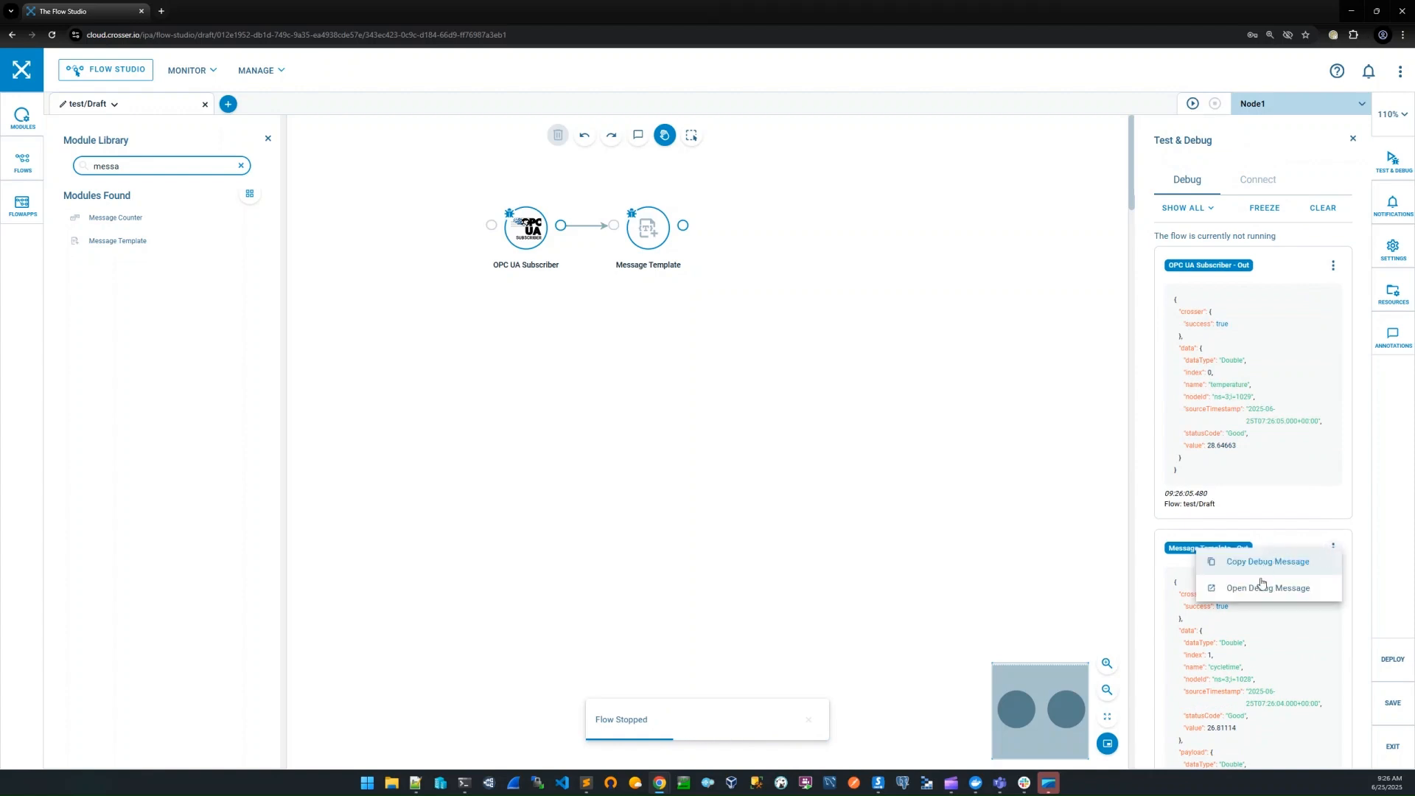
click(1261, 584)
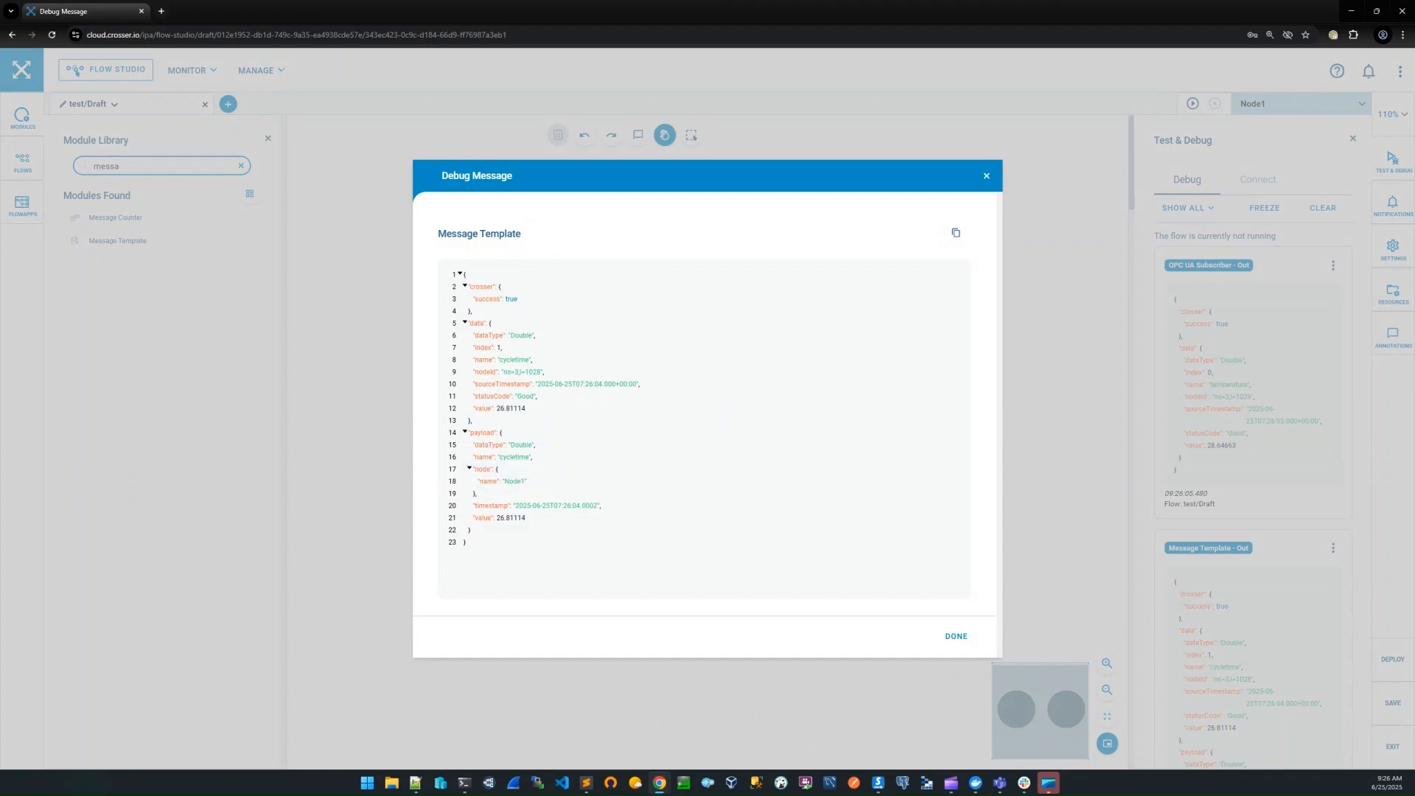
Switch to Notepad++ to review the template lines for node and flow environment variables, and minimize it again
click(416, 783)
click(770, 436)
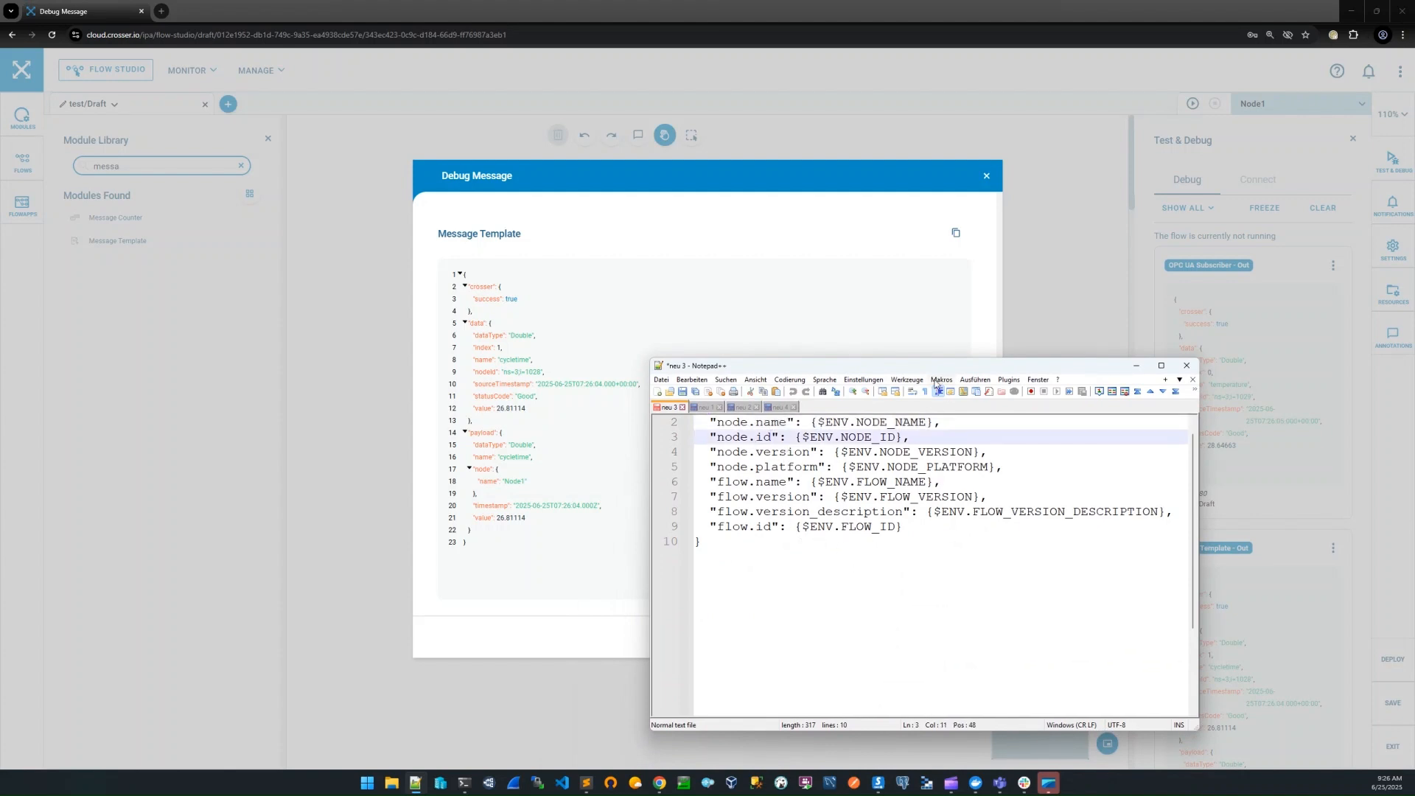
click(1135, 365)
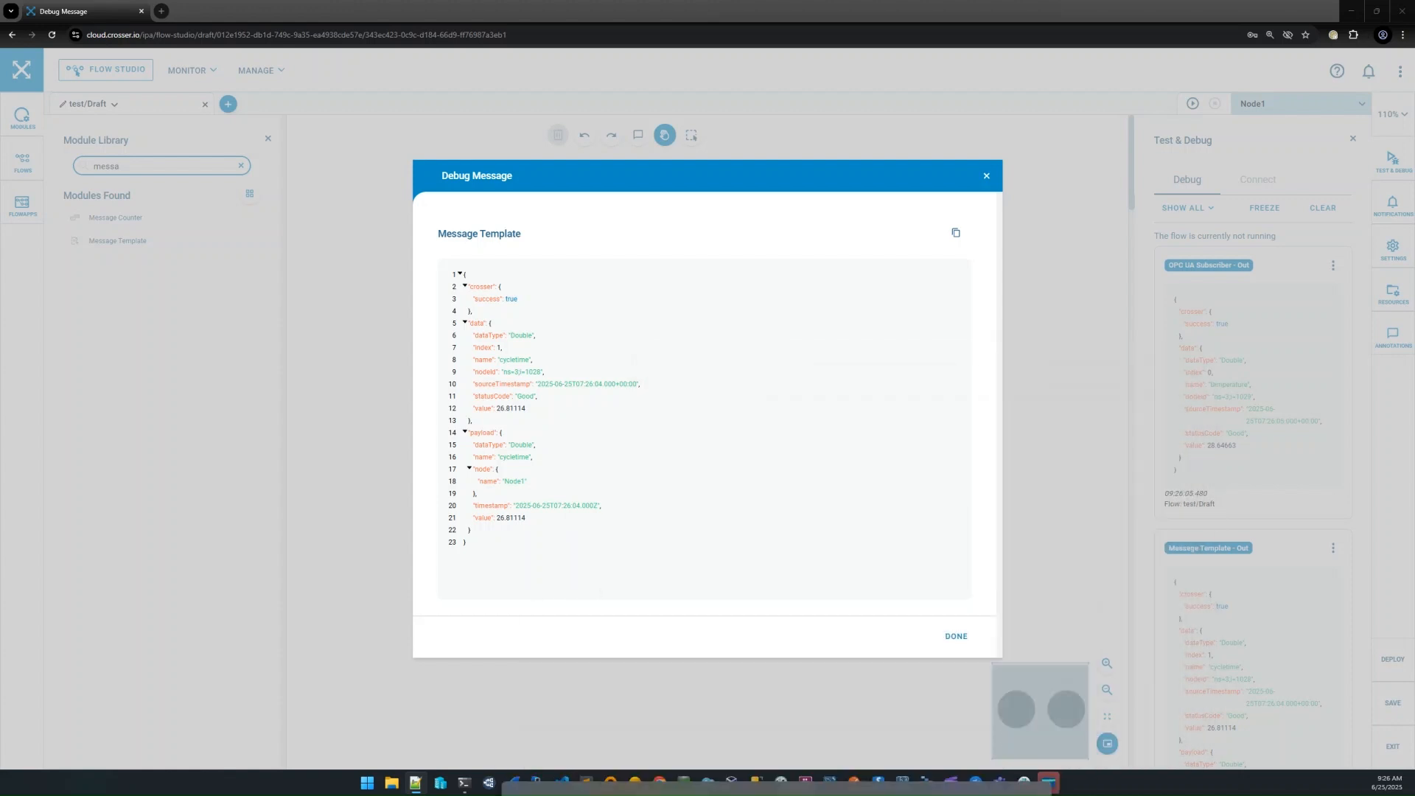